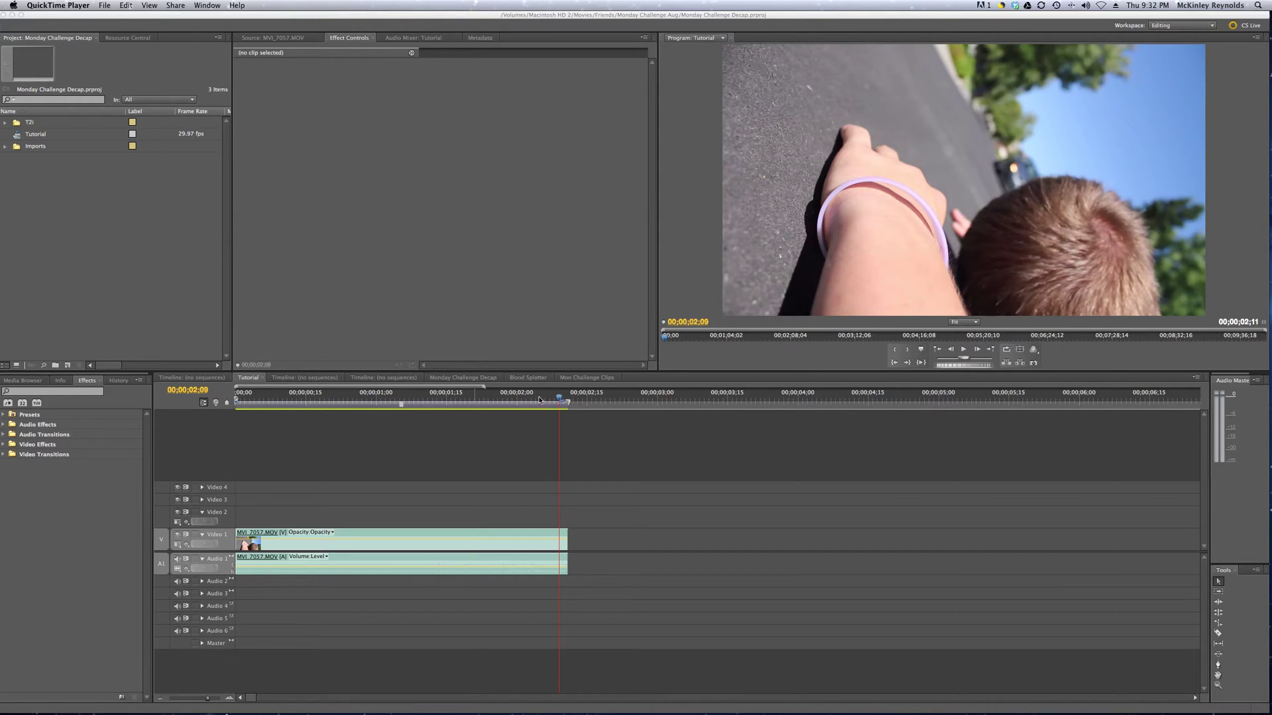
Play the Tutorial sequence with the MVI_2057.MOV clip from 00;00
left_click(546, 396)
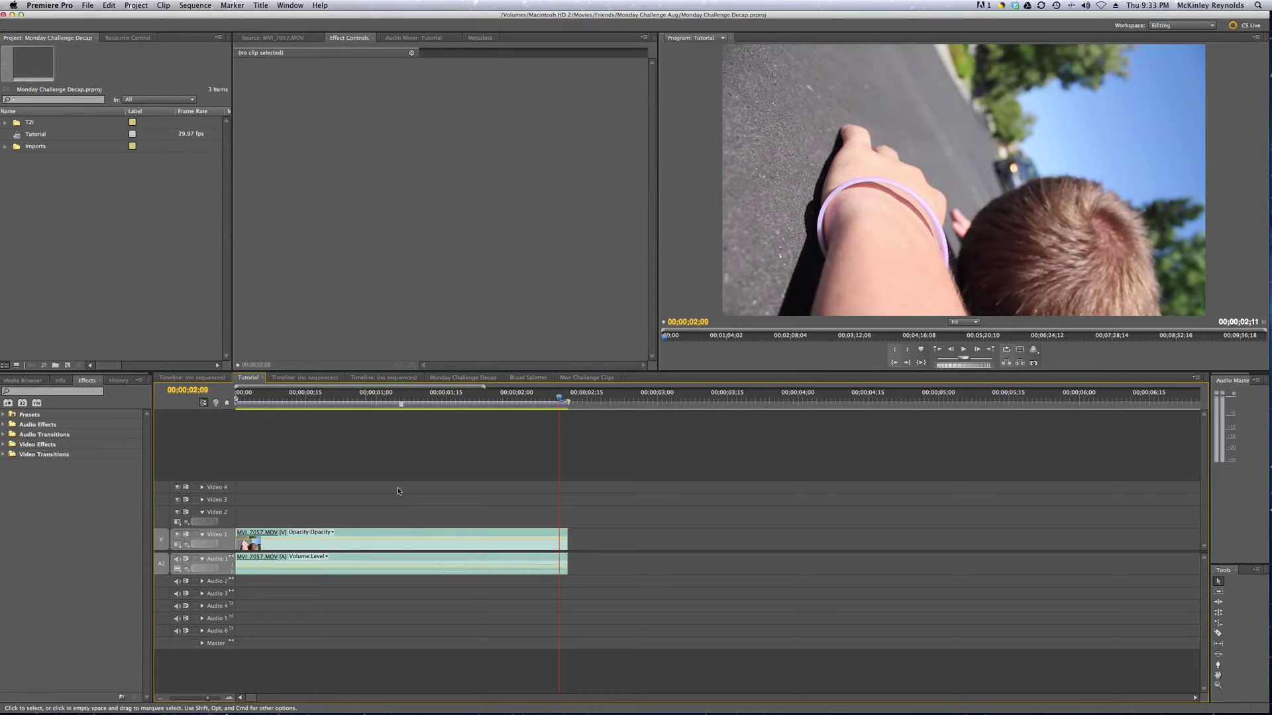
left_click(237, 397)
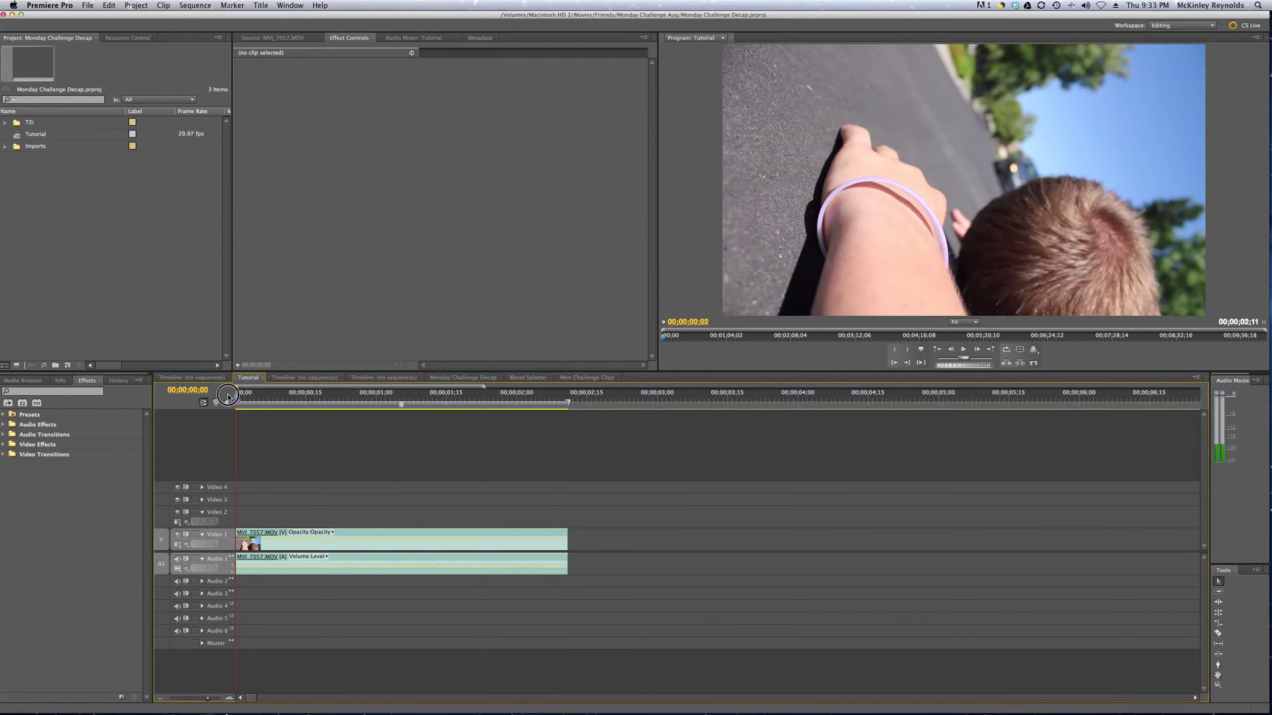
key("space")
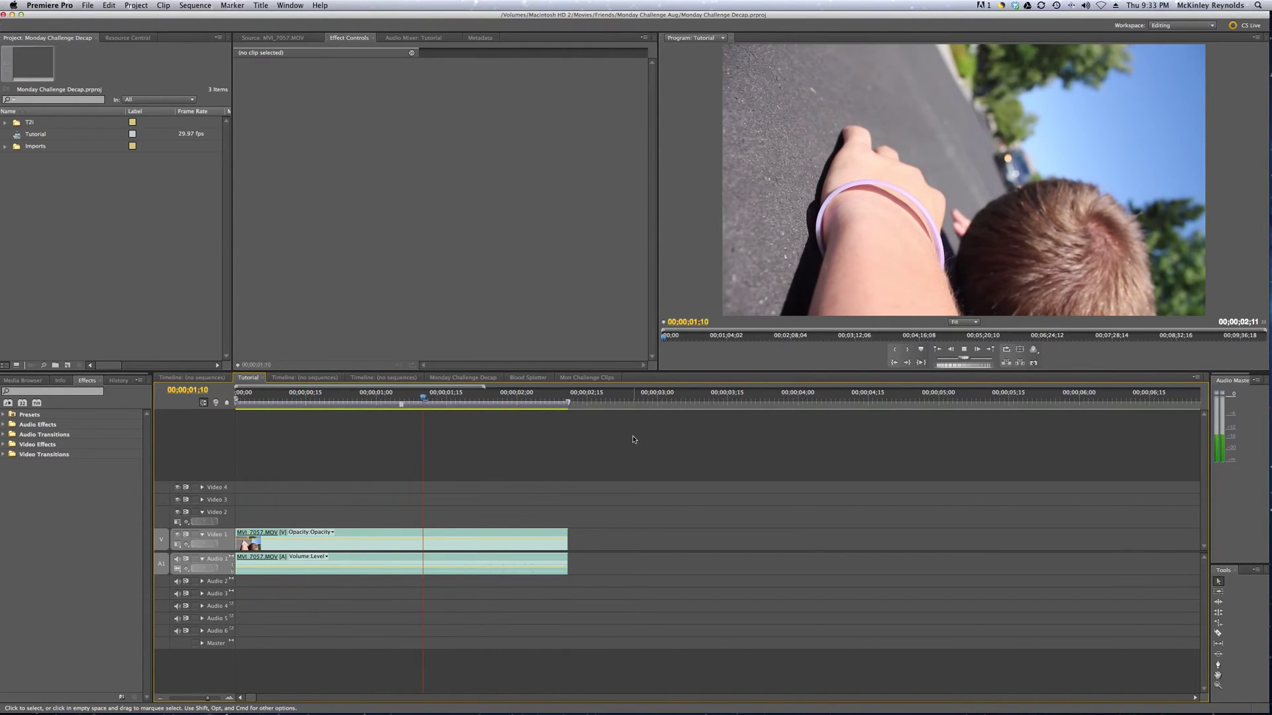
Stop playback and create a Default Still title named 'Spotlight'
key("space")
left_click(260, 6)
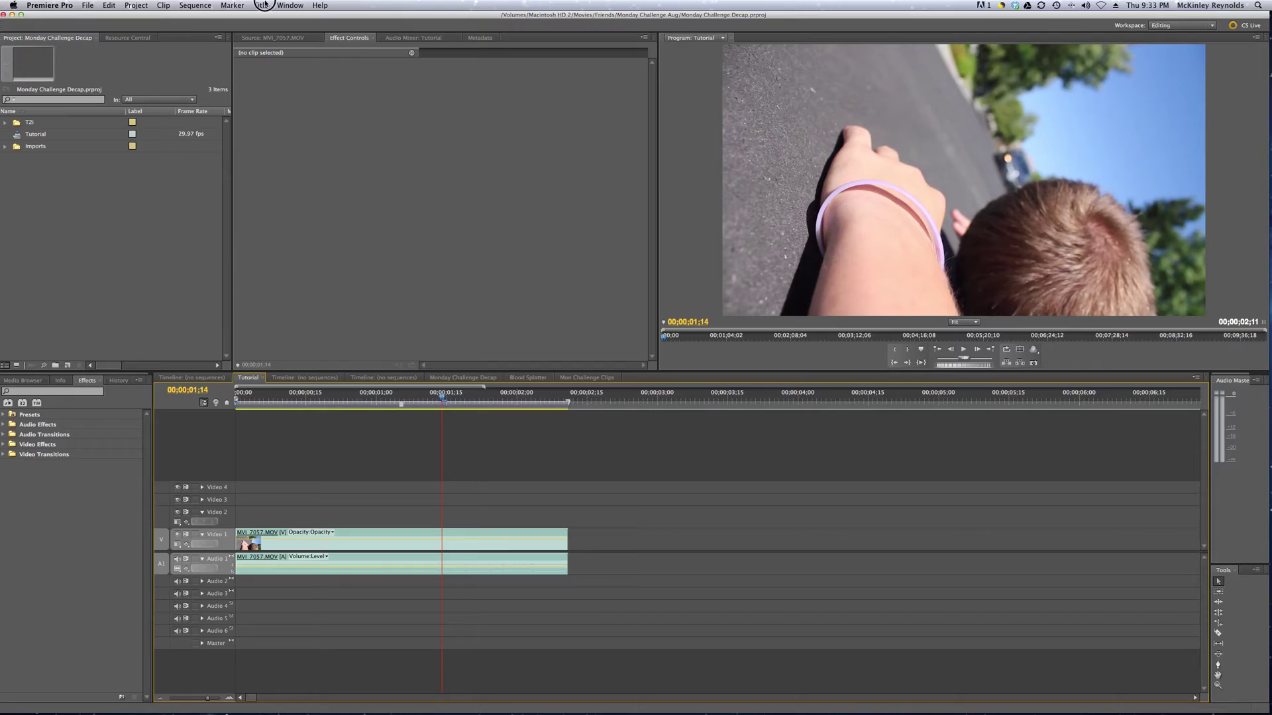
mouse_move(298, 17)
left_click(363, 21)
type("Sp")
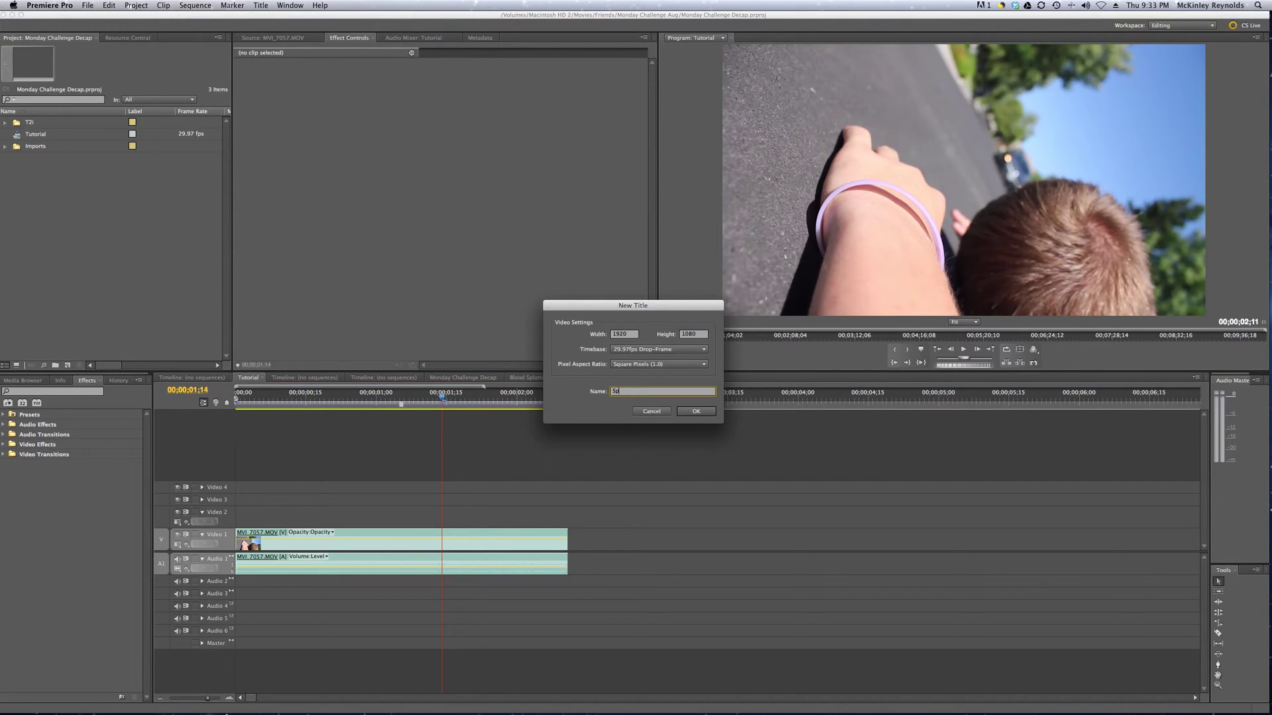
type("otlight")
key("Return")
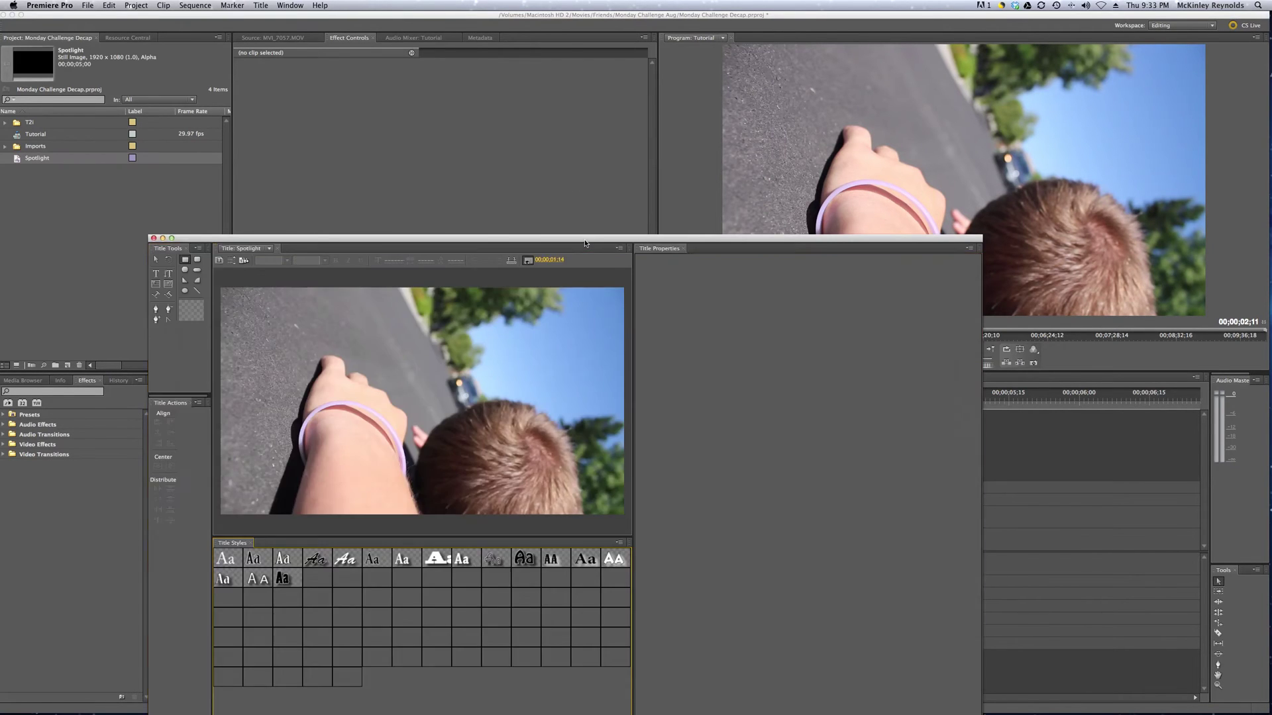
Draw a rectangle about 1923 × 1086 pixels filling the whole title frame
left_click_drag(588, 239, 659, 116)
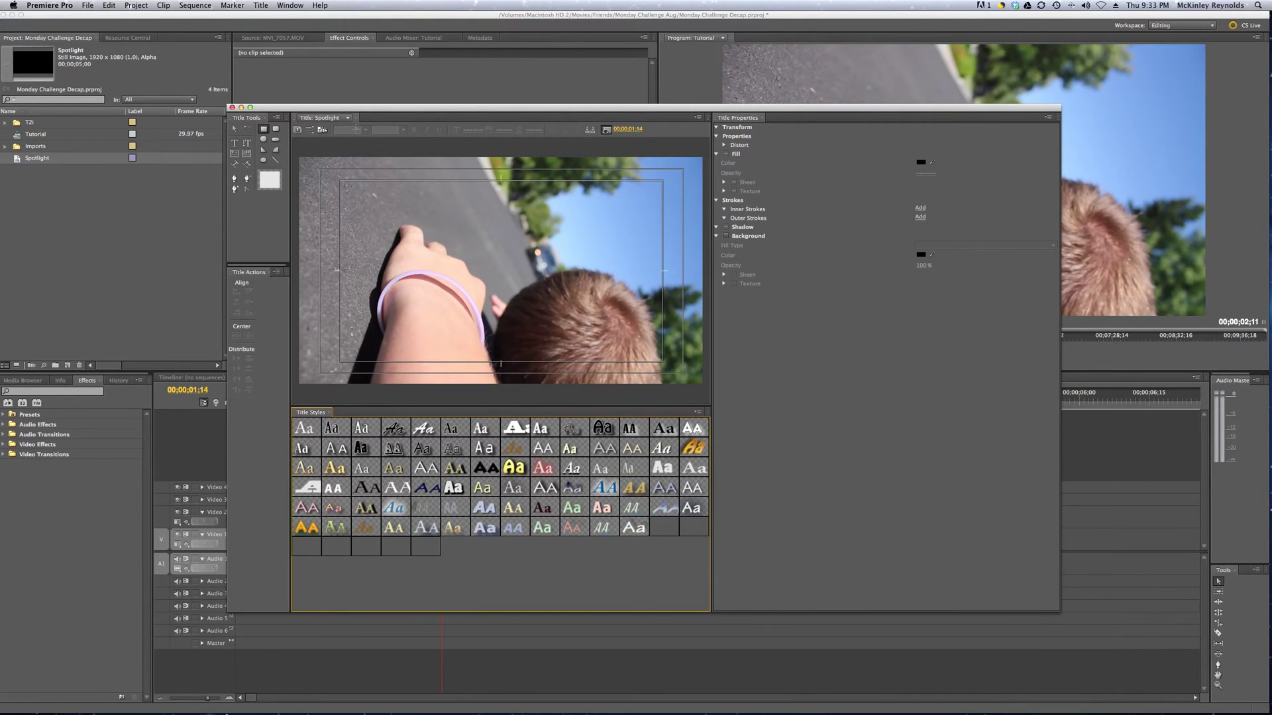
left_click(263, 132)
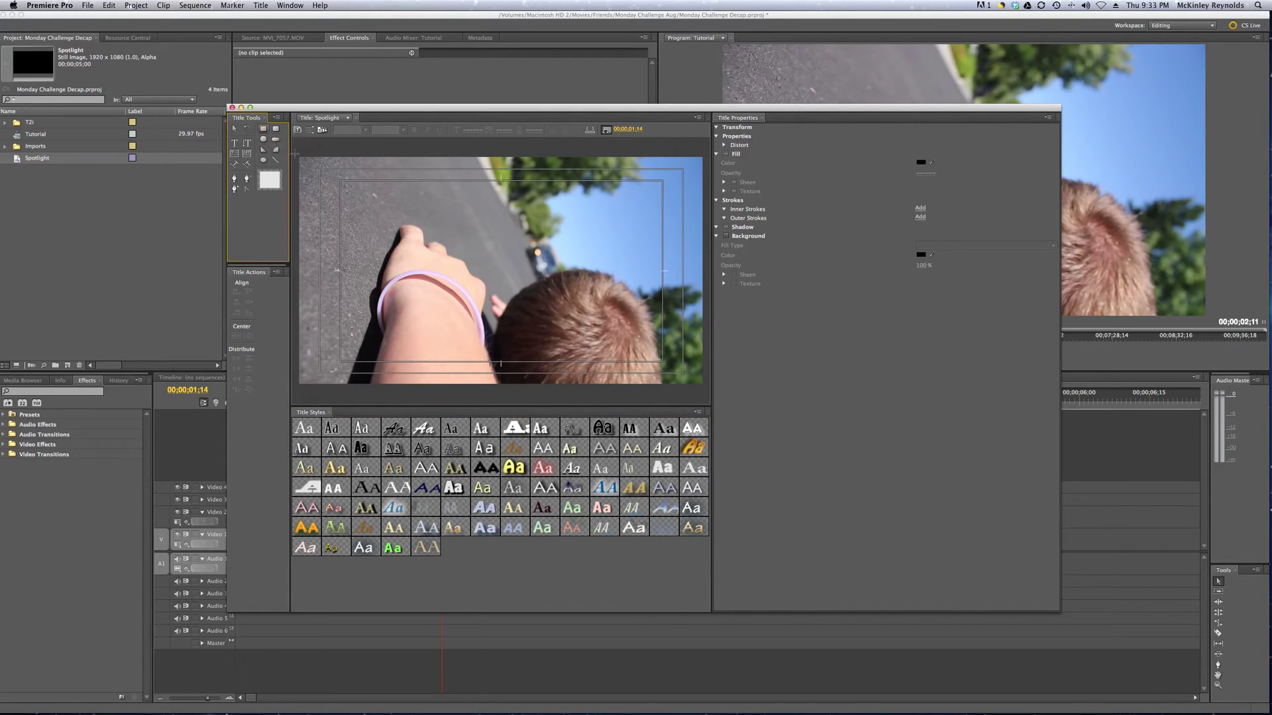
left_click_drag(299, 157, 335, 193)
mouse_move(447, 254)
left_mouse_down()
mouse_move(629, 367)
mouse_move(700, 384)
left_mouse_up()
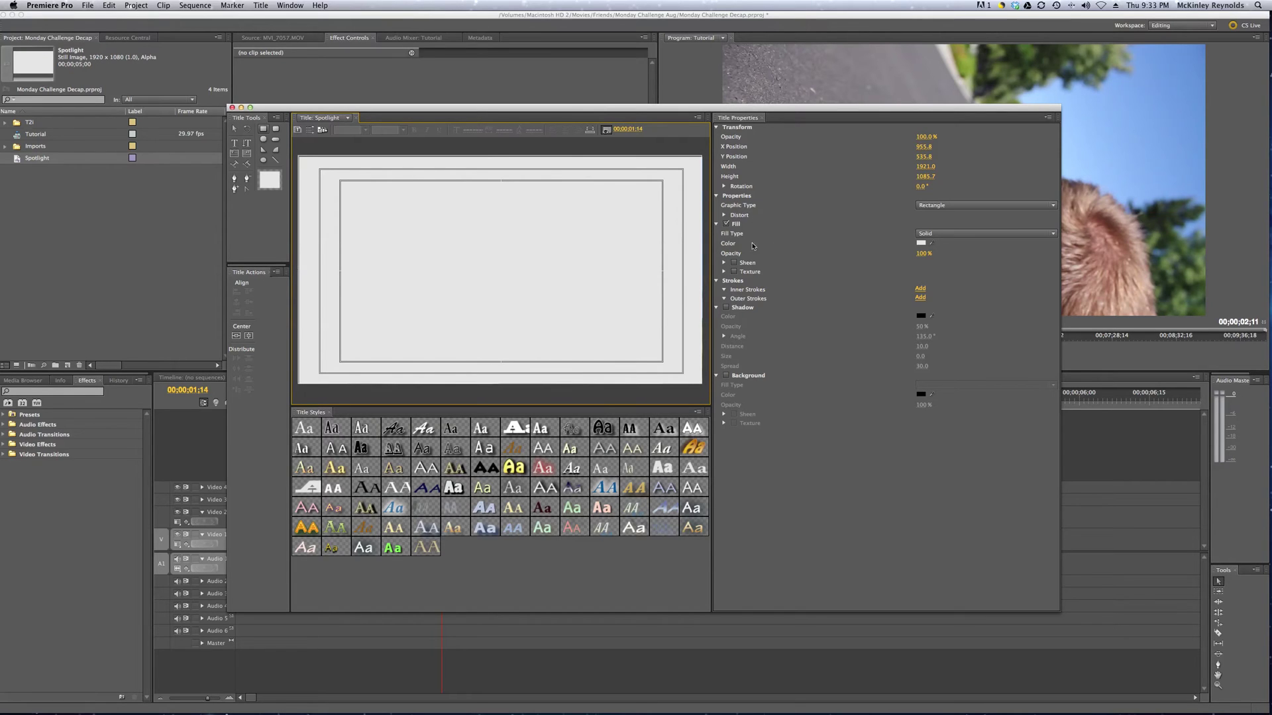
Give the rectangle a Radial Gradient fill with a mid-grey outer colour stop
left_click(918, 234)
left_click(874, 250)
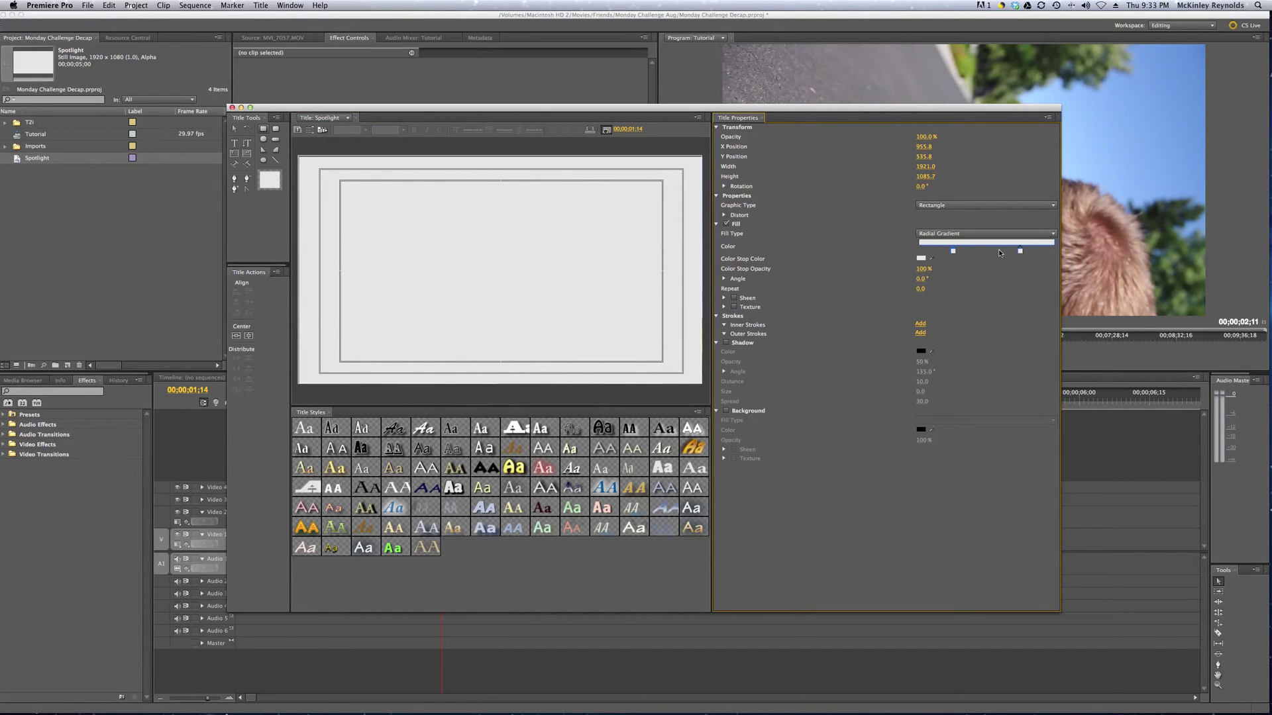
double_click(954, 252)
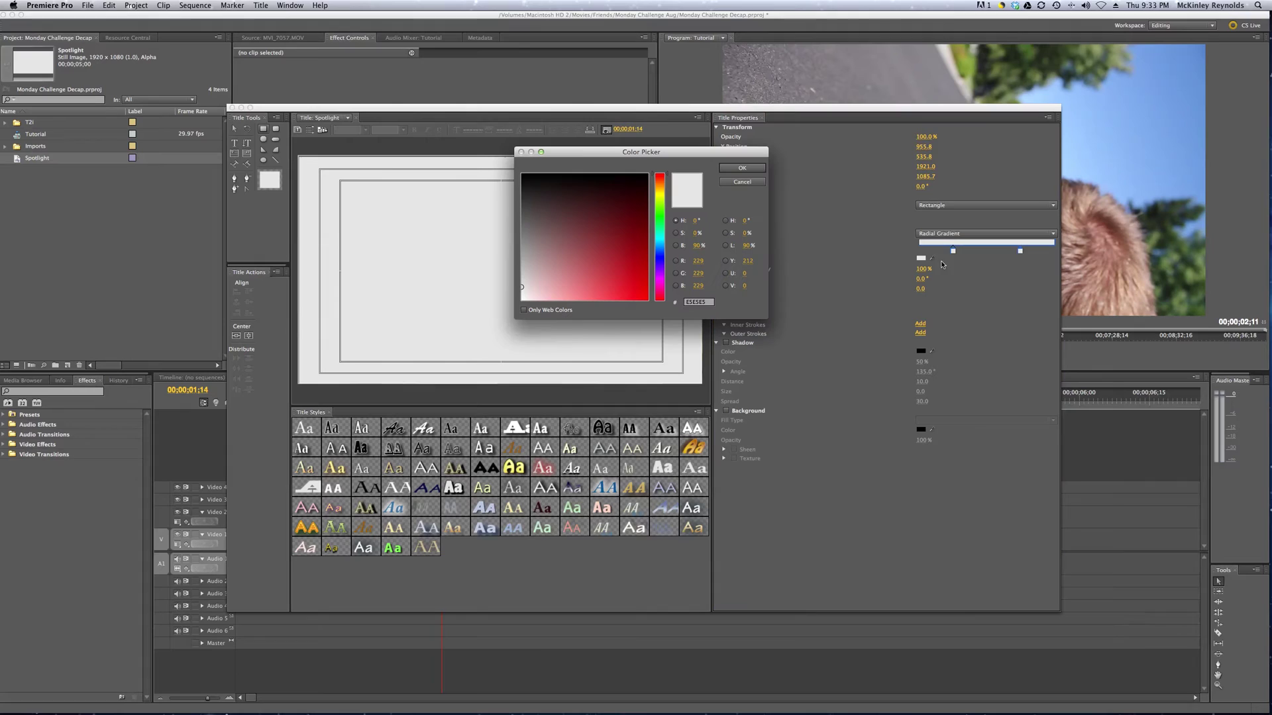
left_click_drag(523, 229, 521, 234)
left_click(742, 167)
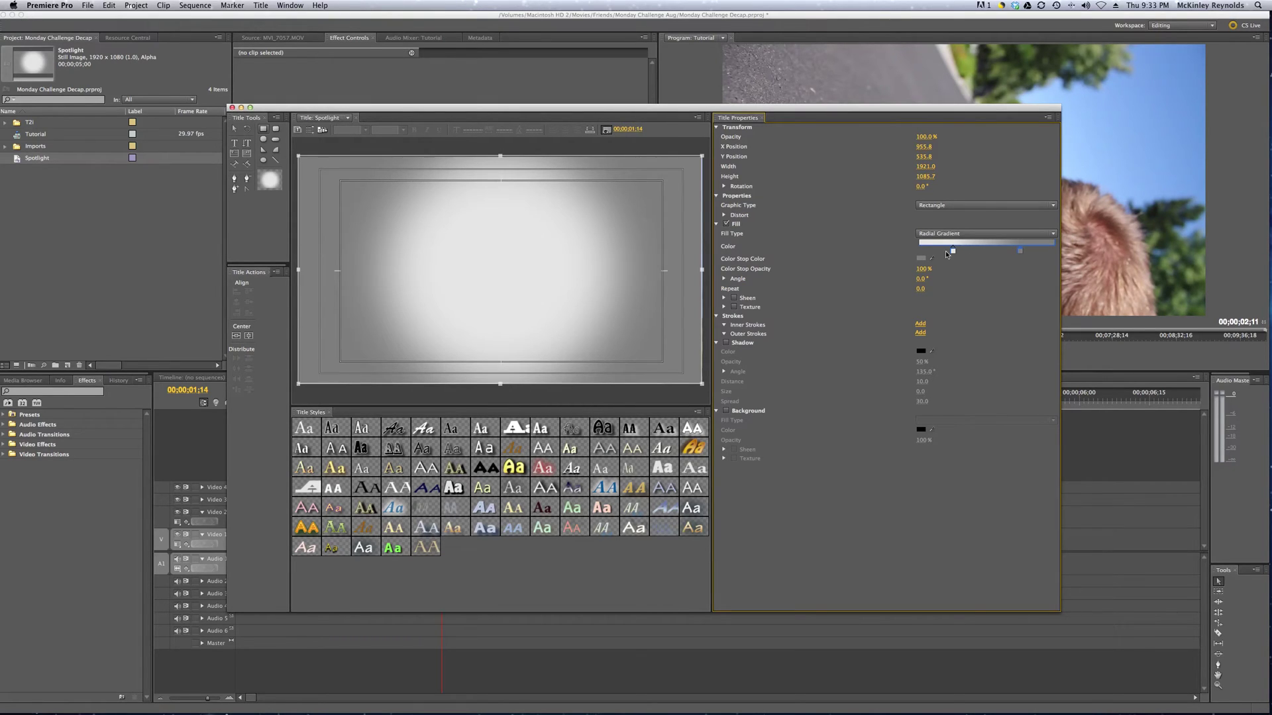
Drag the gradient stops until only a small soft white spot remains centred on grey
mouse_move(952, 251)
left_mouse_down()
mouse_move(1017, 252)
mouse_move(944, 251)
left_mouse_up()
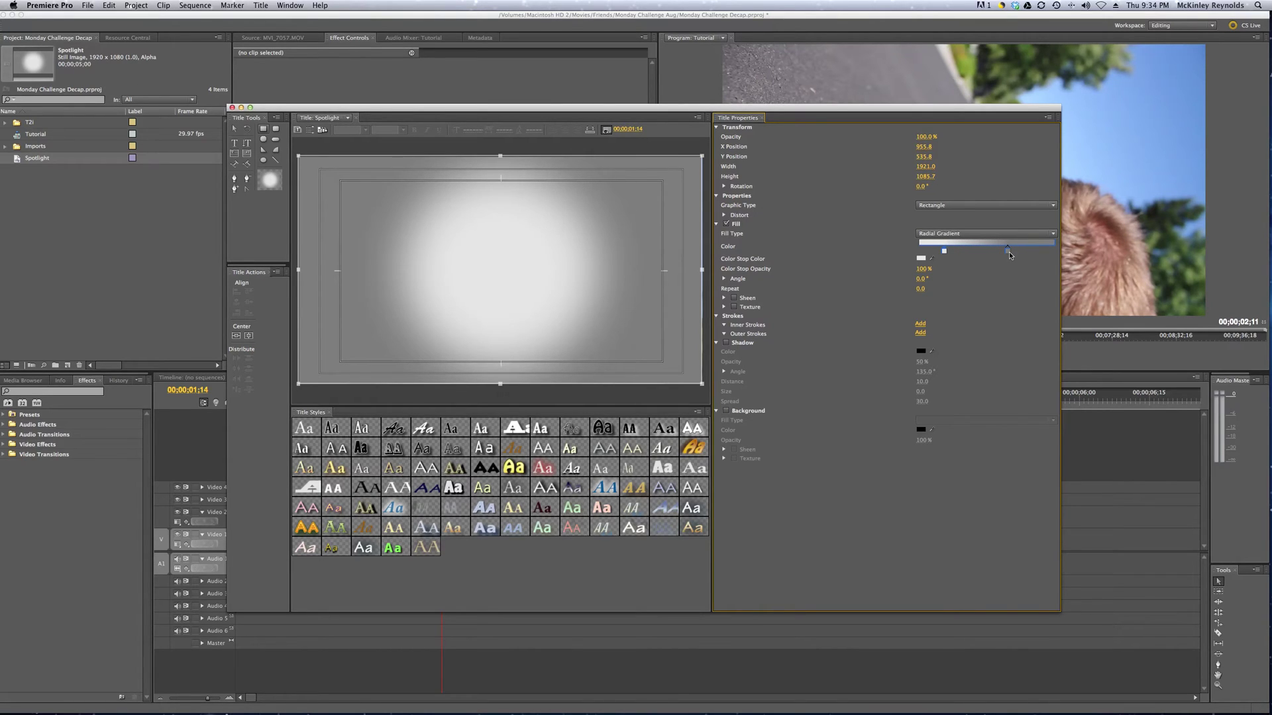
left_click_drag(1008, 252, 1043, 252)
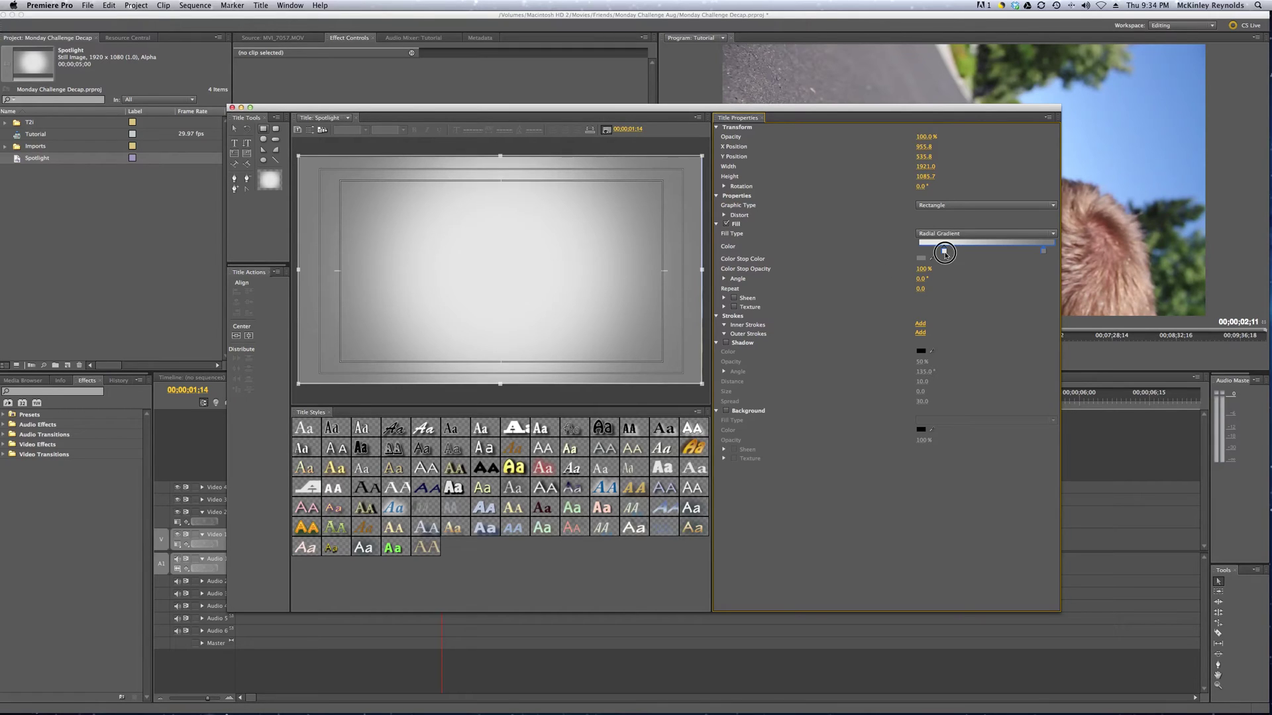
left_click_drag(944, 250, 934, 250)
left_click_drag(1047, 253, 934, 253)
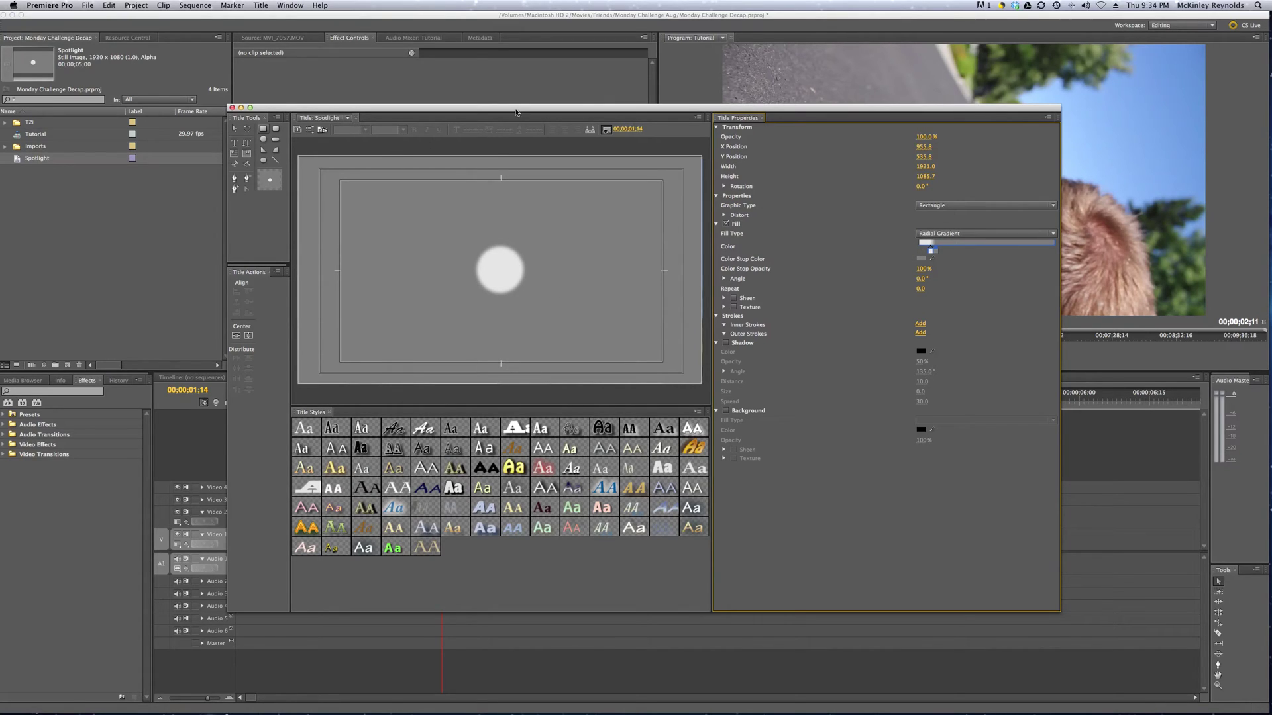
Close the Titler and trim the Spotlight clip on Video 2 to span 00;00 to the car clip's end
left_click_drag(543, 114, 295, 520)
key("super+w")
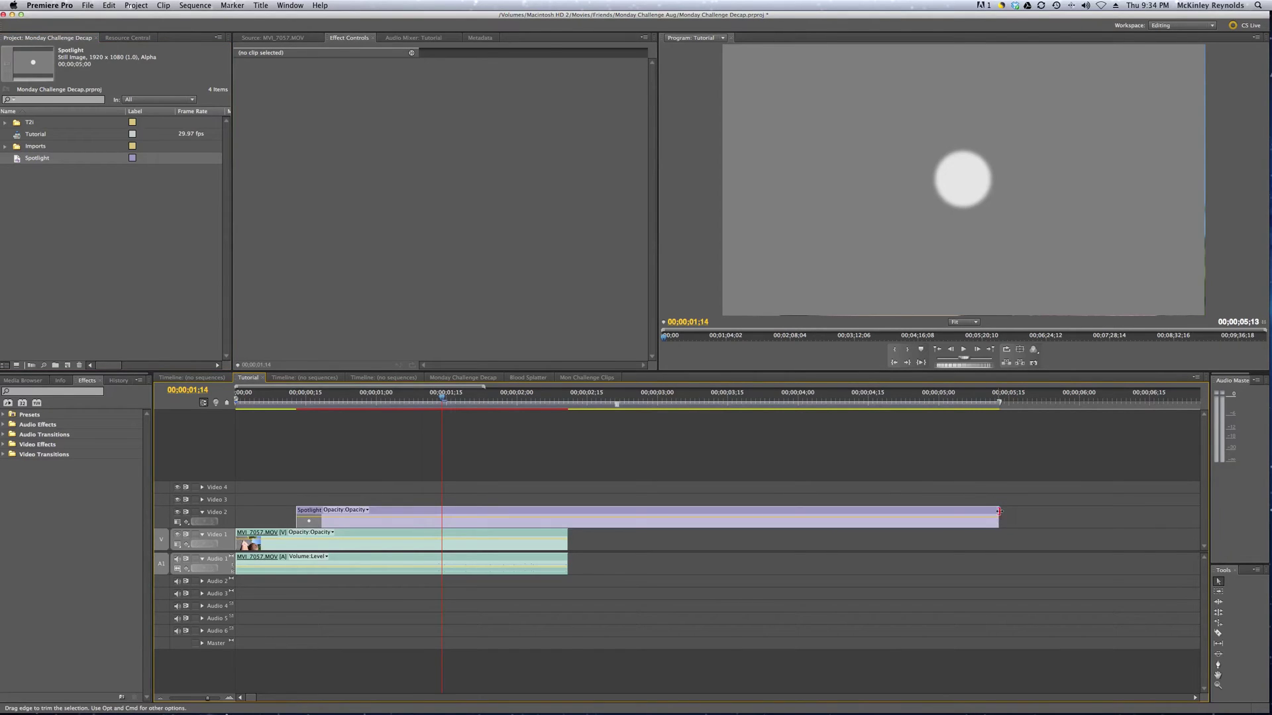
left_click_drag(999, 511, 567, 519)
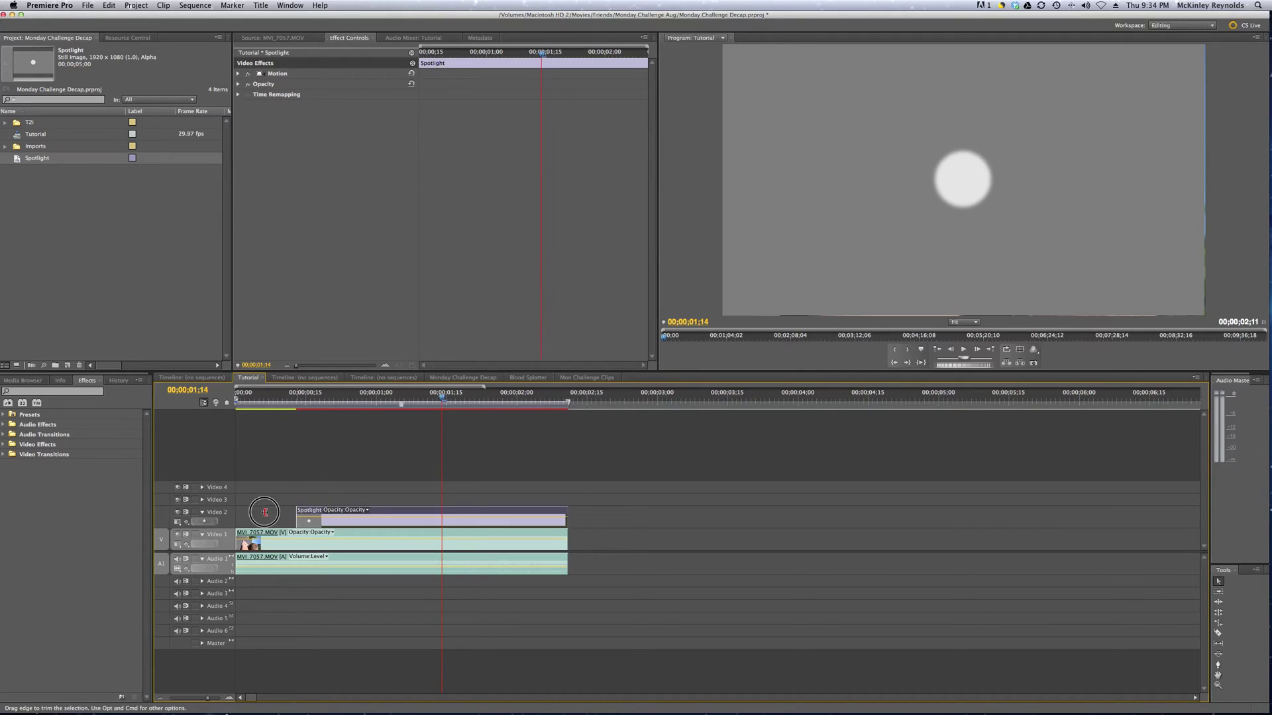
left_click_drag(265, 512, 236, 513)
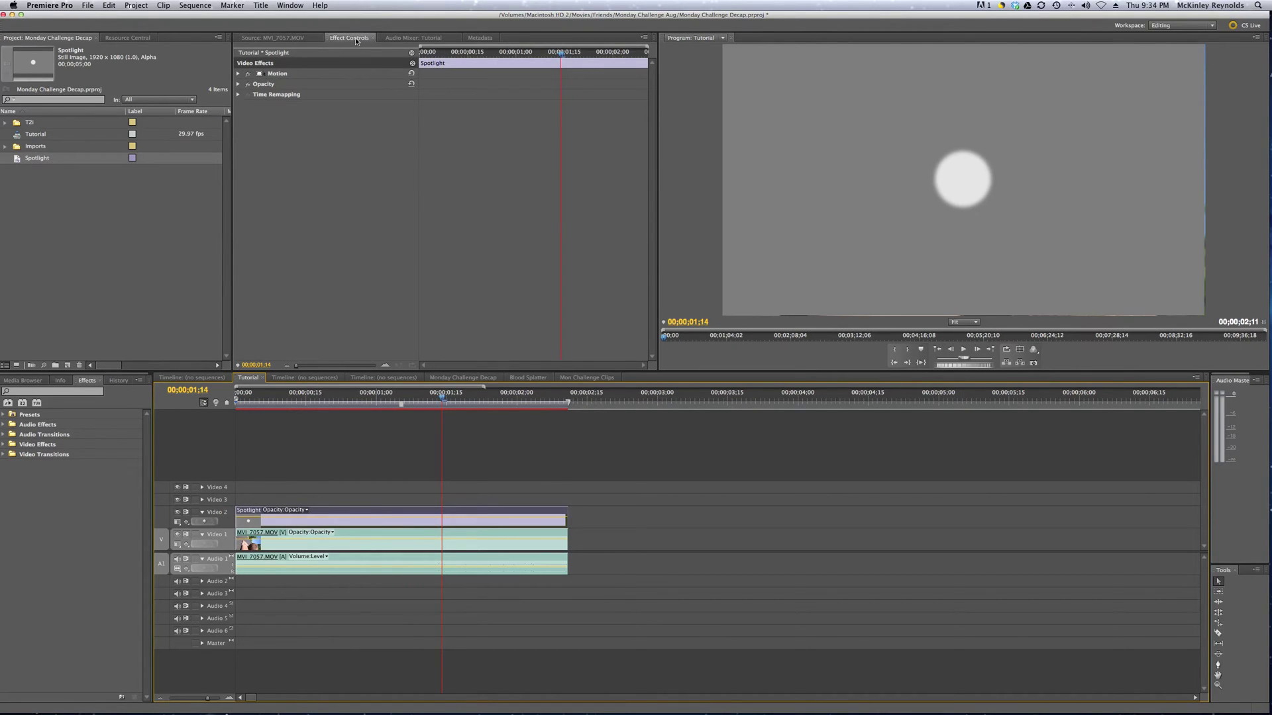
Set the Spotlight clip's Opacity blend mode to Multiply in Effect Controls
left_click(342, 80)
left_click(238, 85)
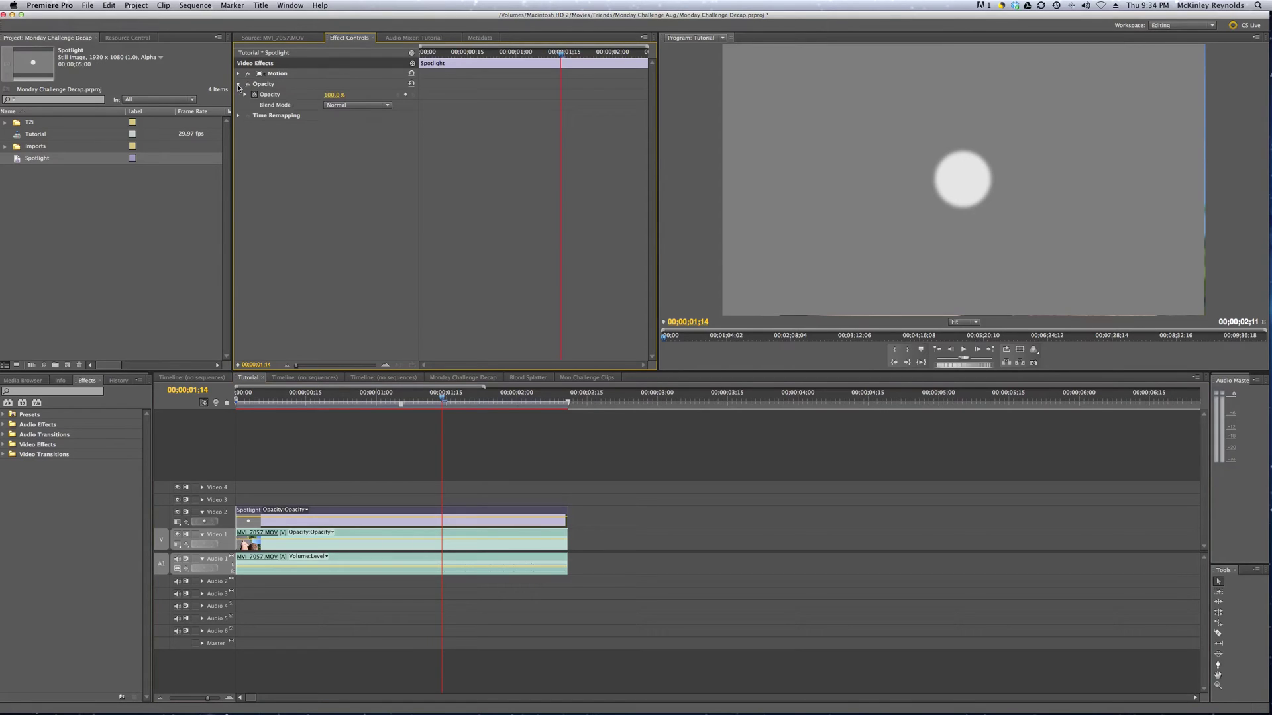
left_click(346, 107)
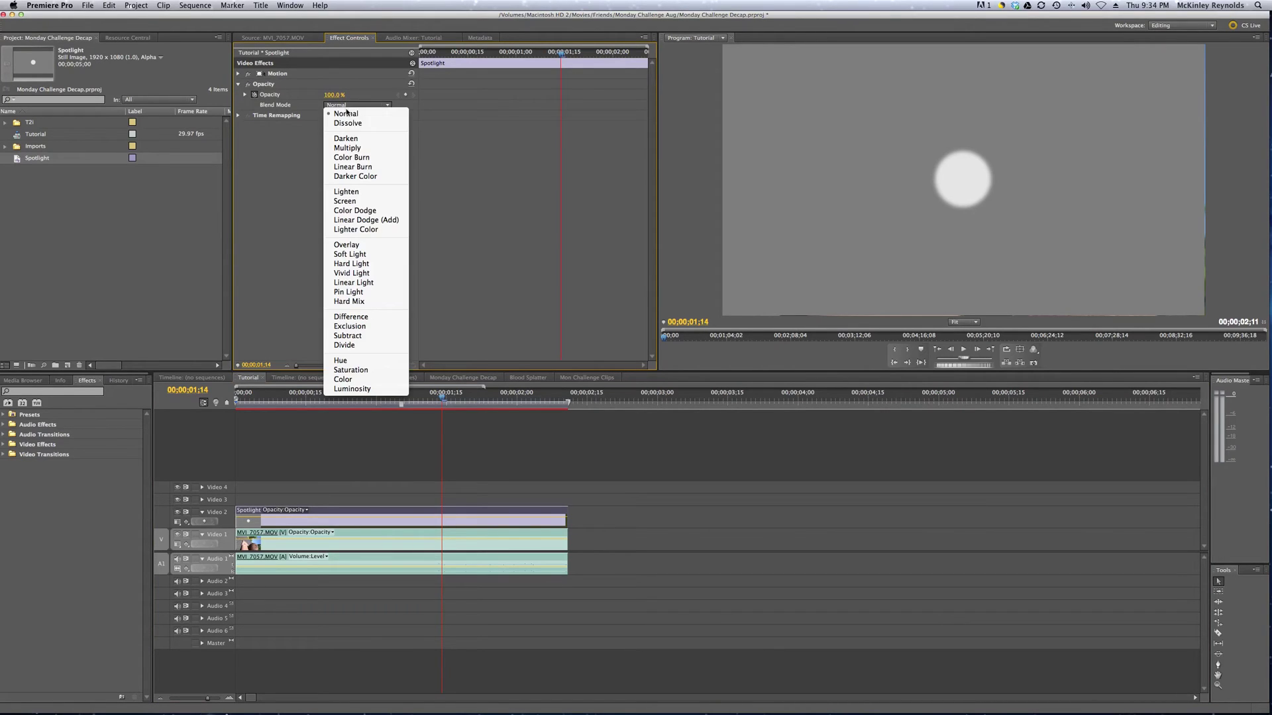
left_click(355, 150)
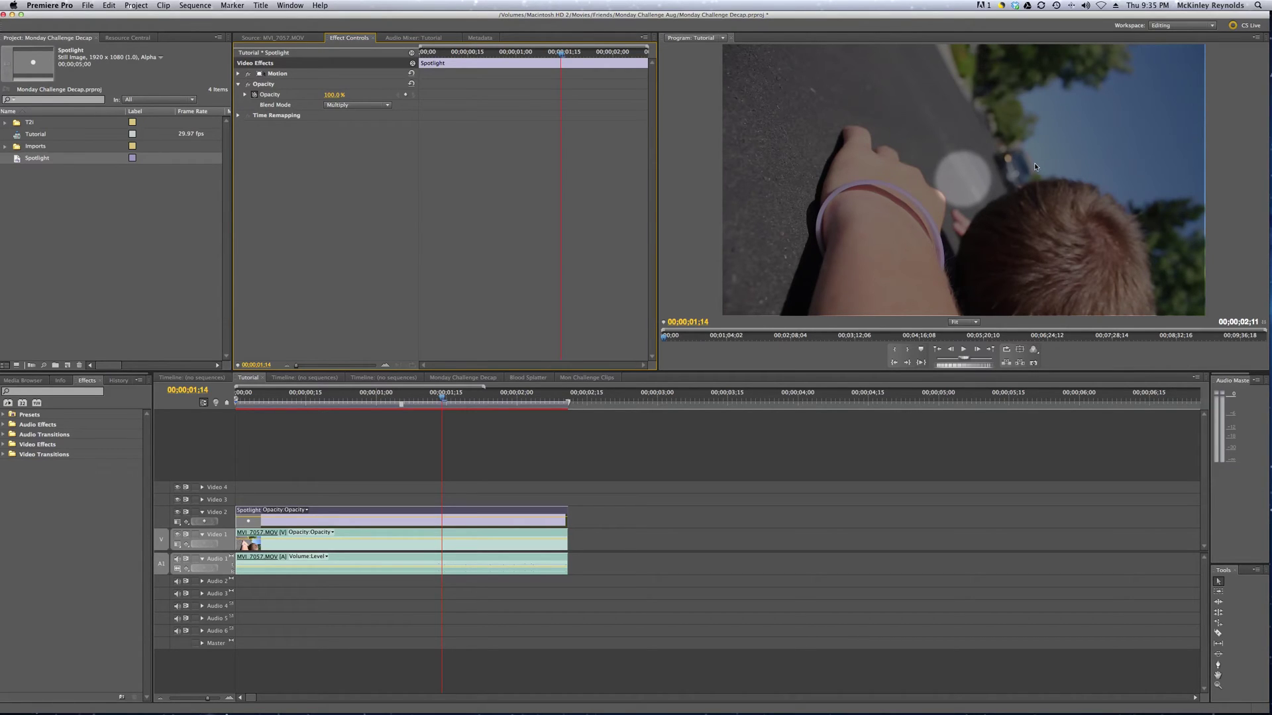
Scale the Spotlight to 160.1 and position it at 1159.5, 526.2 over the distant car
left_click(922, 221)
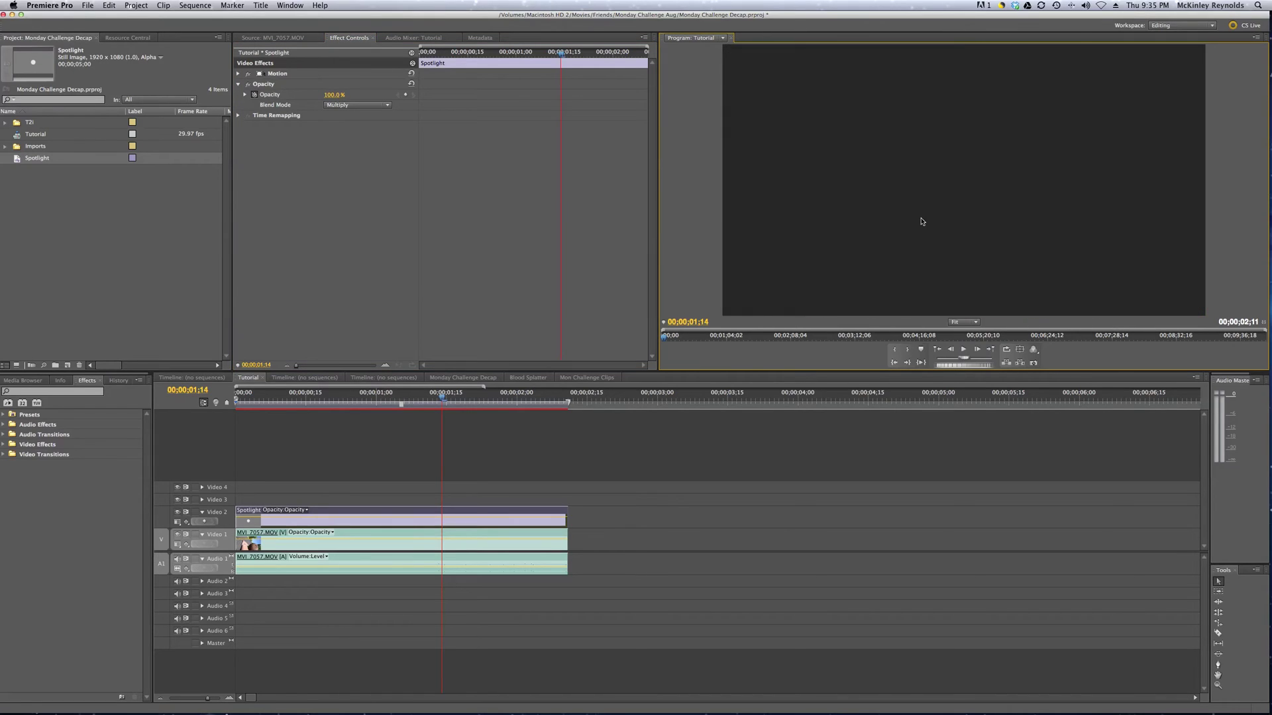
left_click_drag(891, 236, 944, 230)
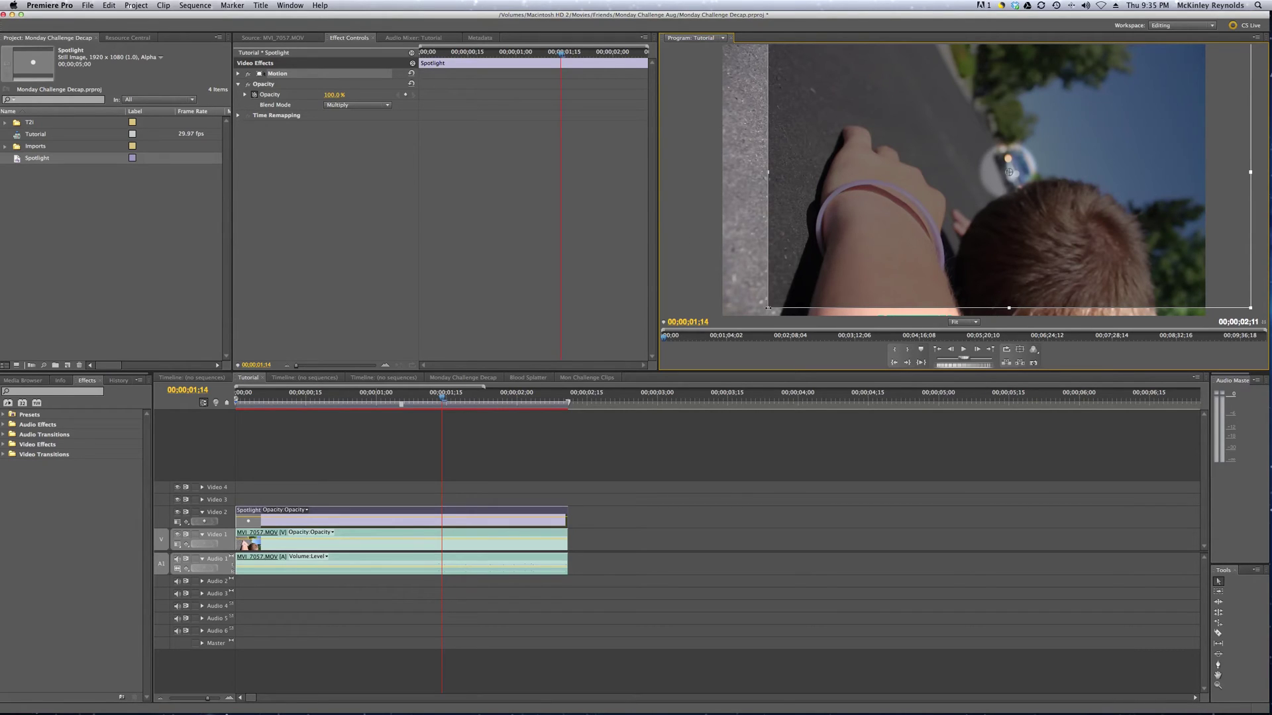
left_click_drag(768, 309, 765, 310)
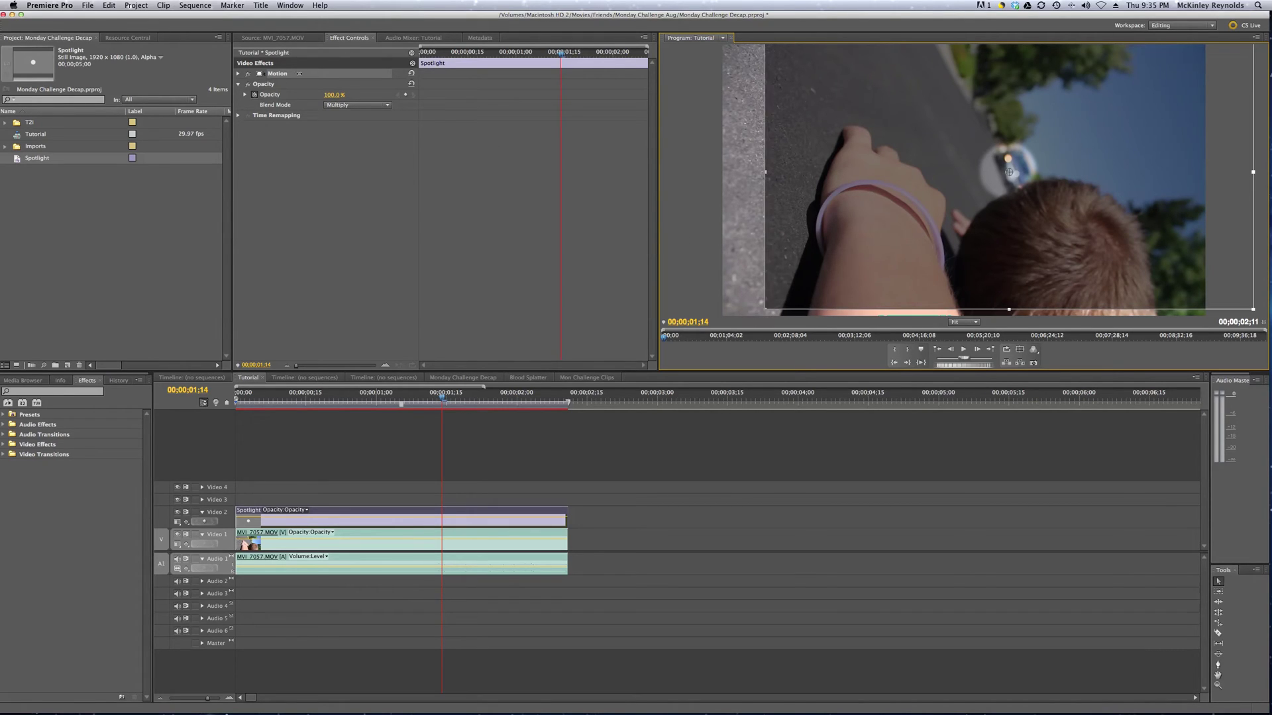
left_click(289, 102)
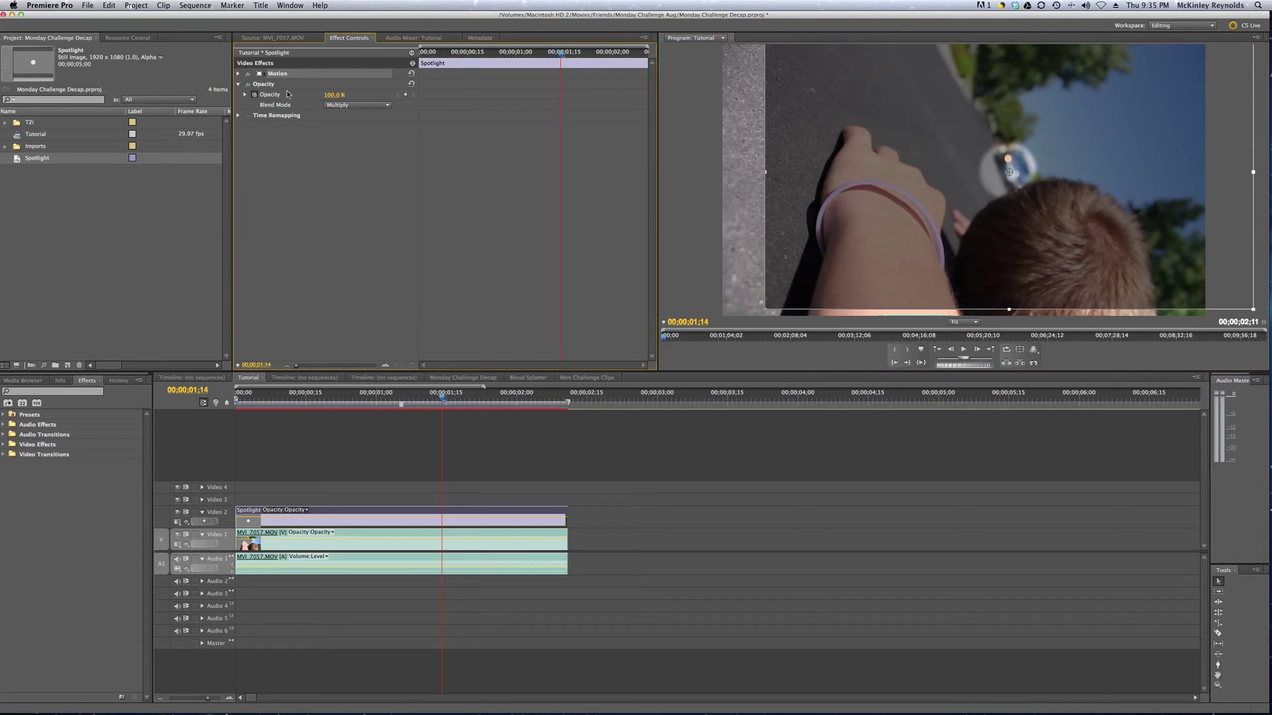
left_click(237, 73)
left_click_drag(327, 101, 366, 101)
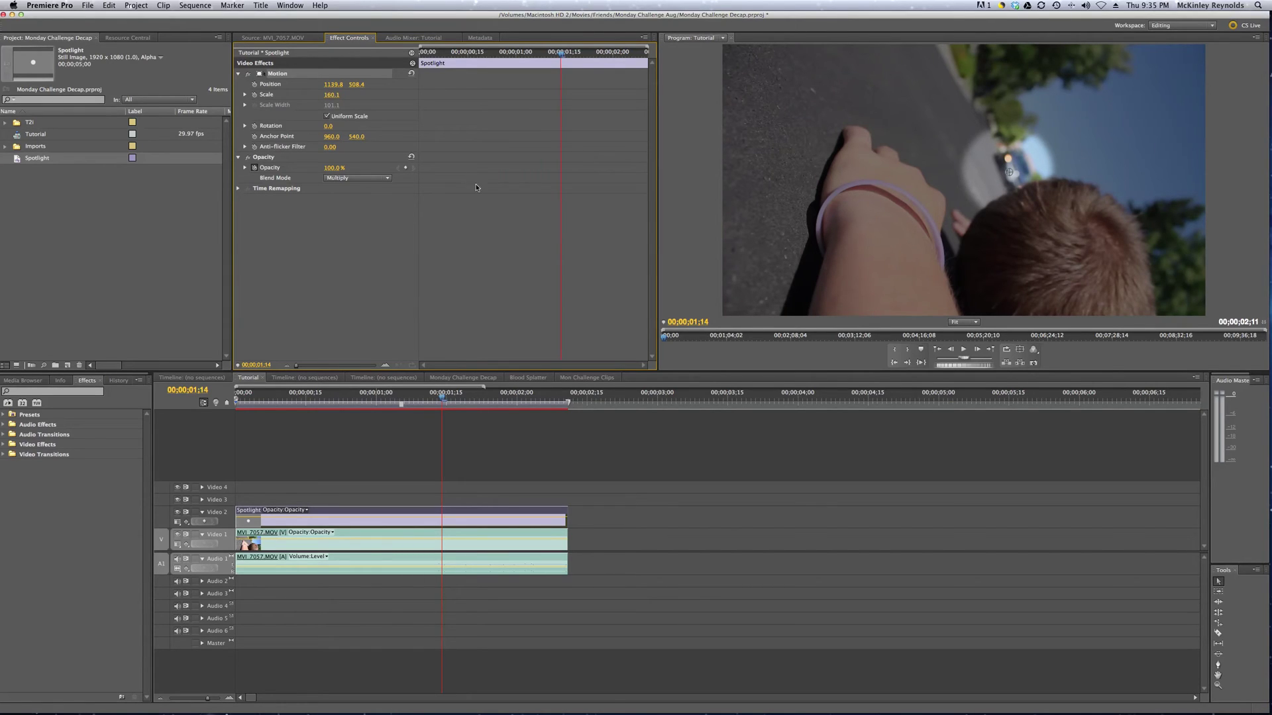
left_click_drag(873, 174, 922, 181)
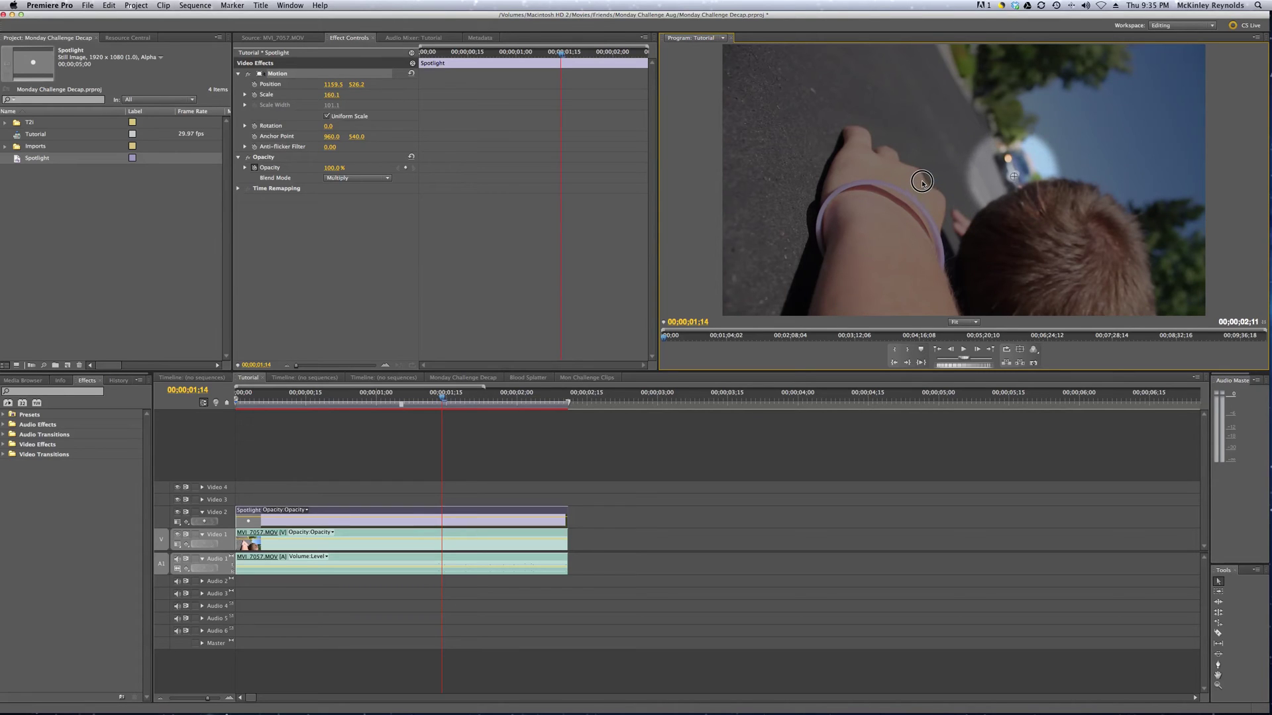
Reopen the Spotlight title, shift its radial gradient colour stop slightly left, and close the Titler
double_click(37, 157)
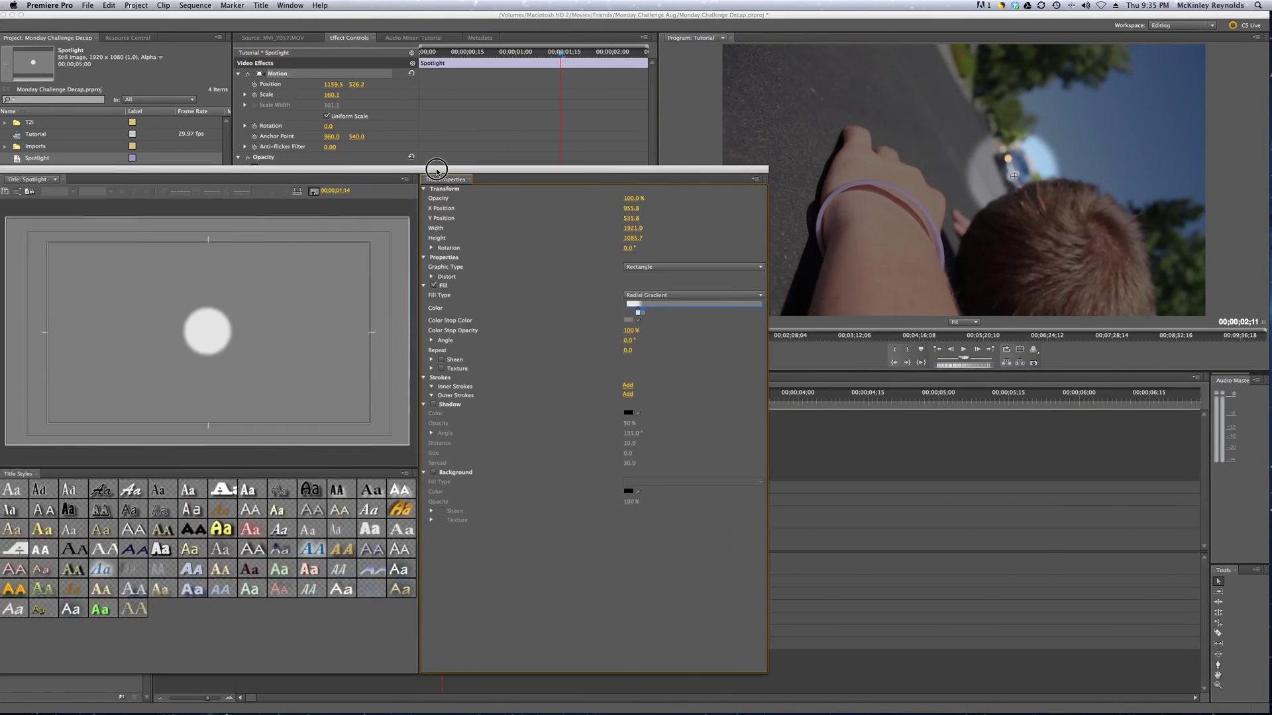
left_click_drag(411, 165, 761, 143)
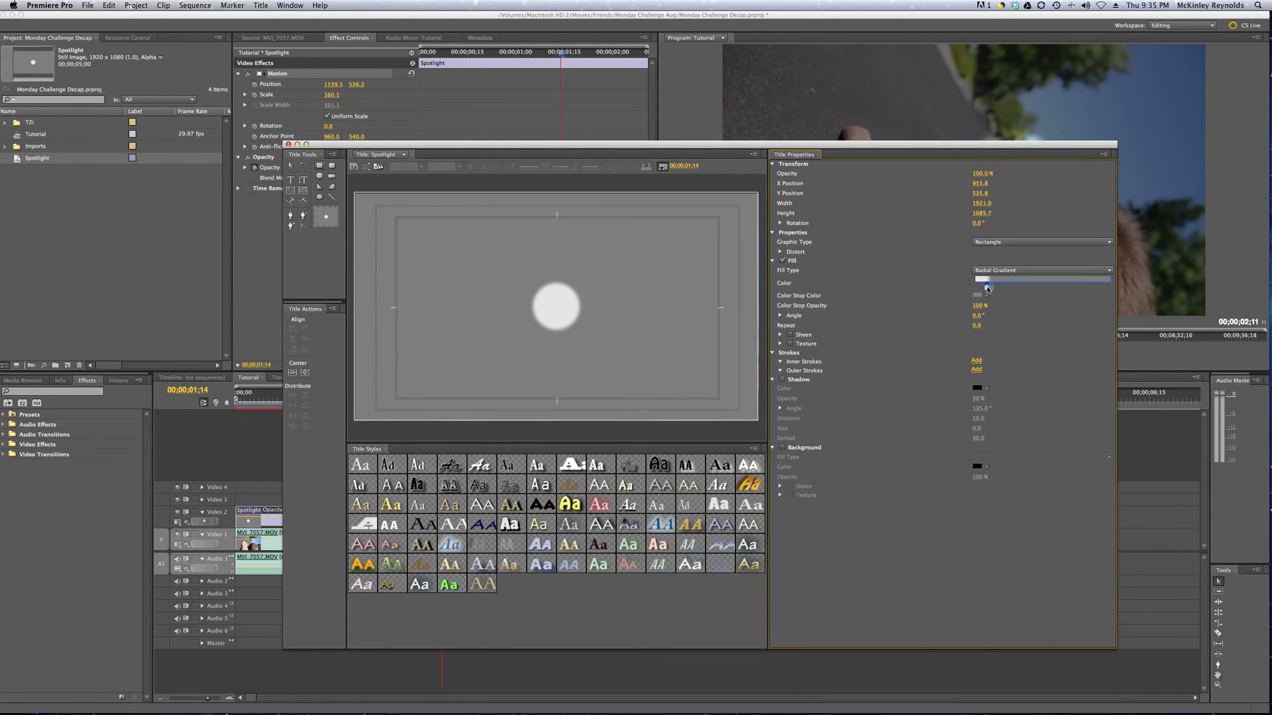
left_click_drag(988, 287, 983, 287)
left_click_drag(985, 146, 789, 122)
left_click_drag(796, 267, 792, 265)
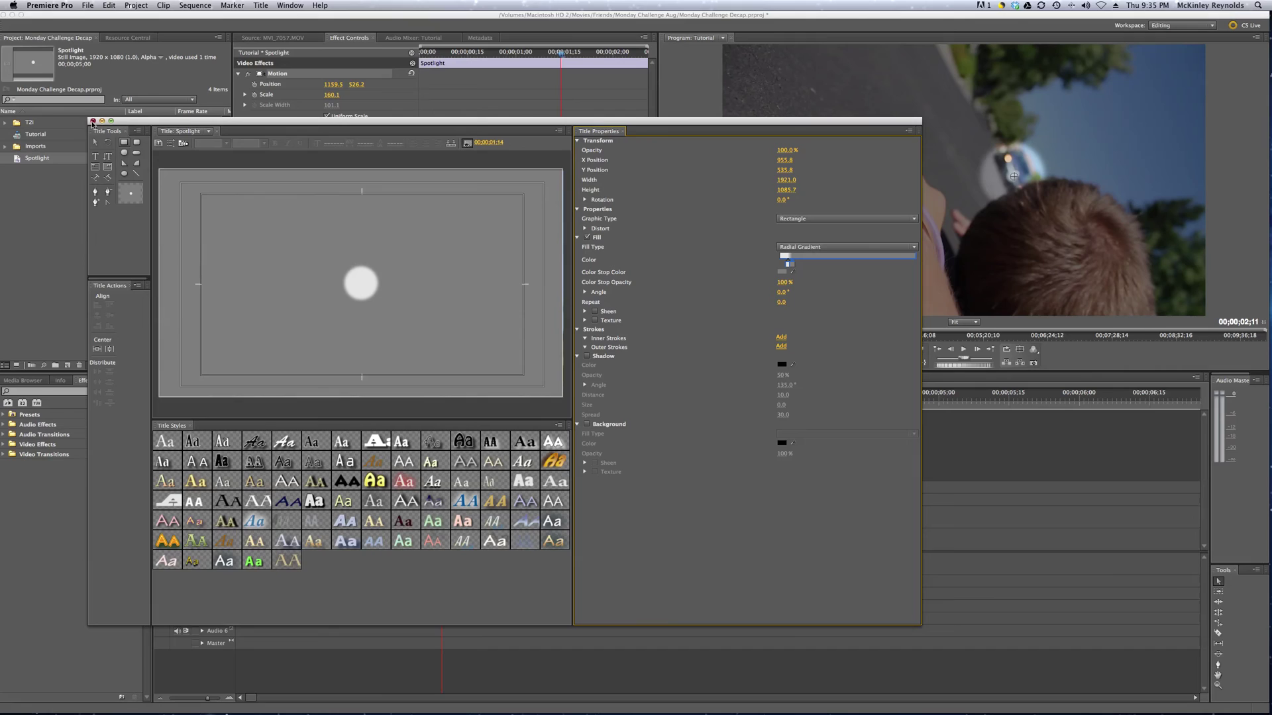
key("super+w")
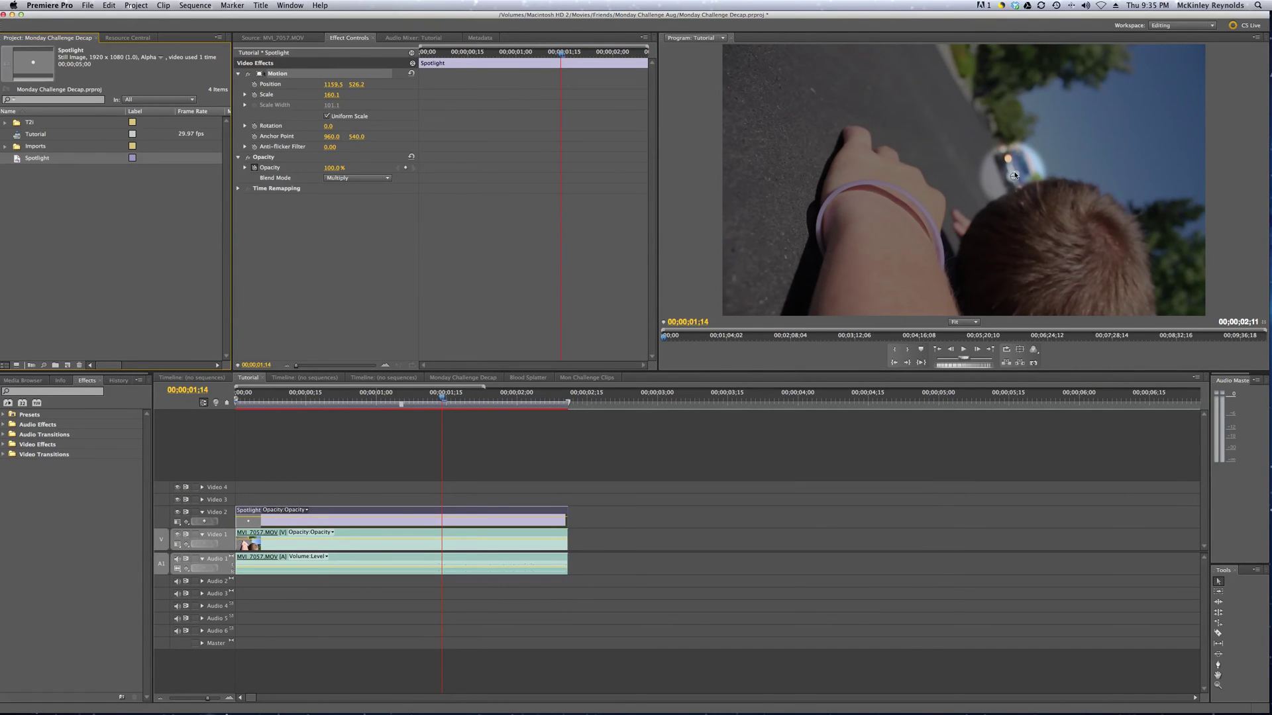
At 00;00, place the spotlight on the car and set a starting Position keyframe
left_click_drag(1014, 176, 1013, 173)
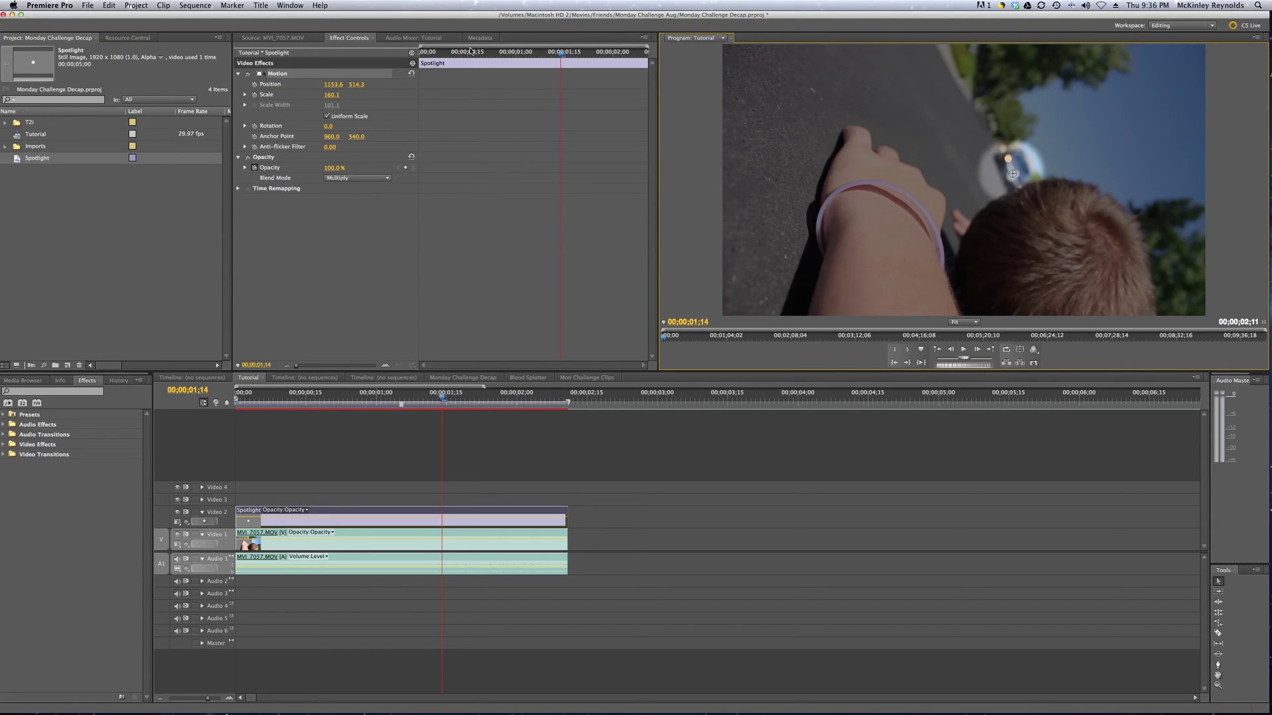
left_click_drag(470, 51, 420, 52)
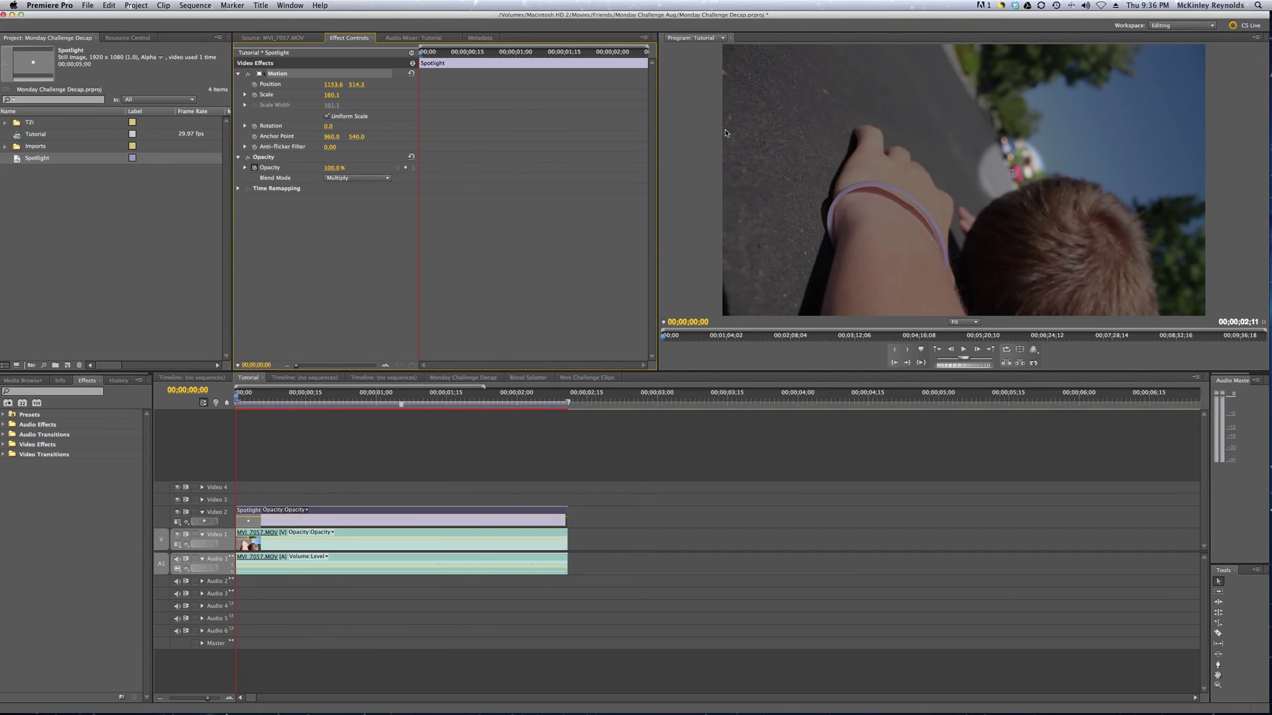
left_click_drag(889, 200, 883, 184)
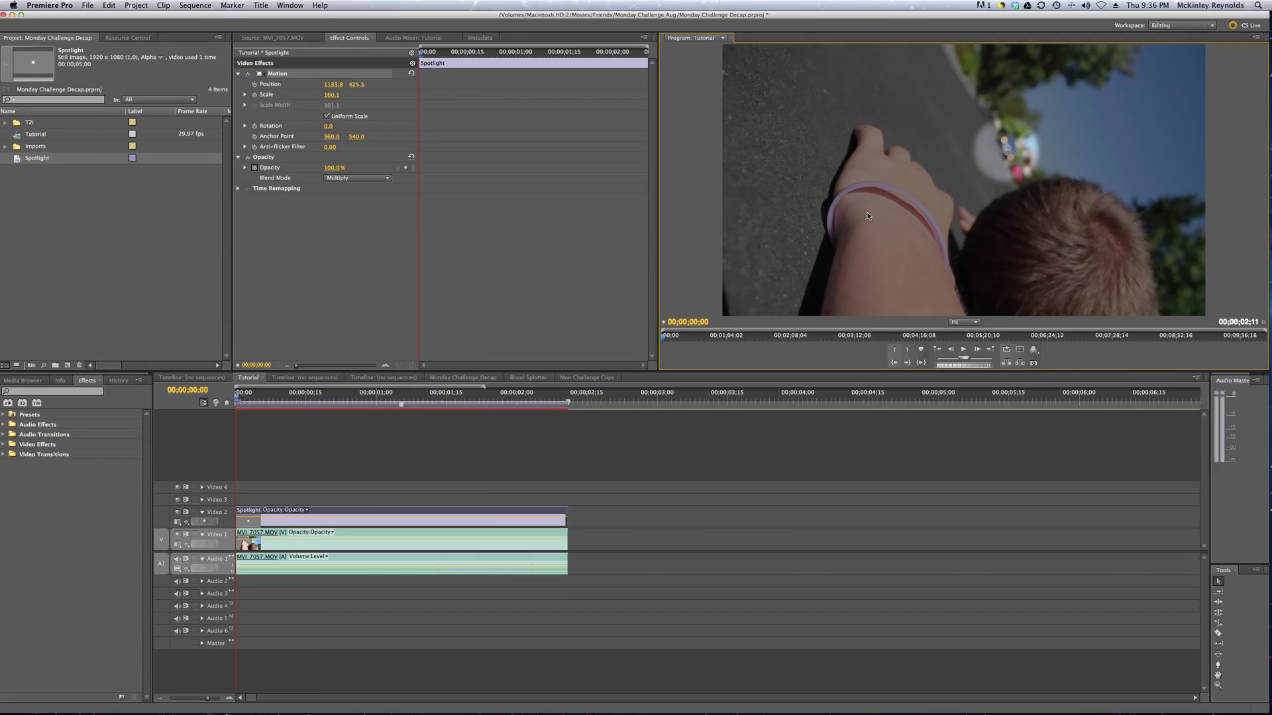
left_click(254, 84)
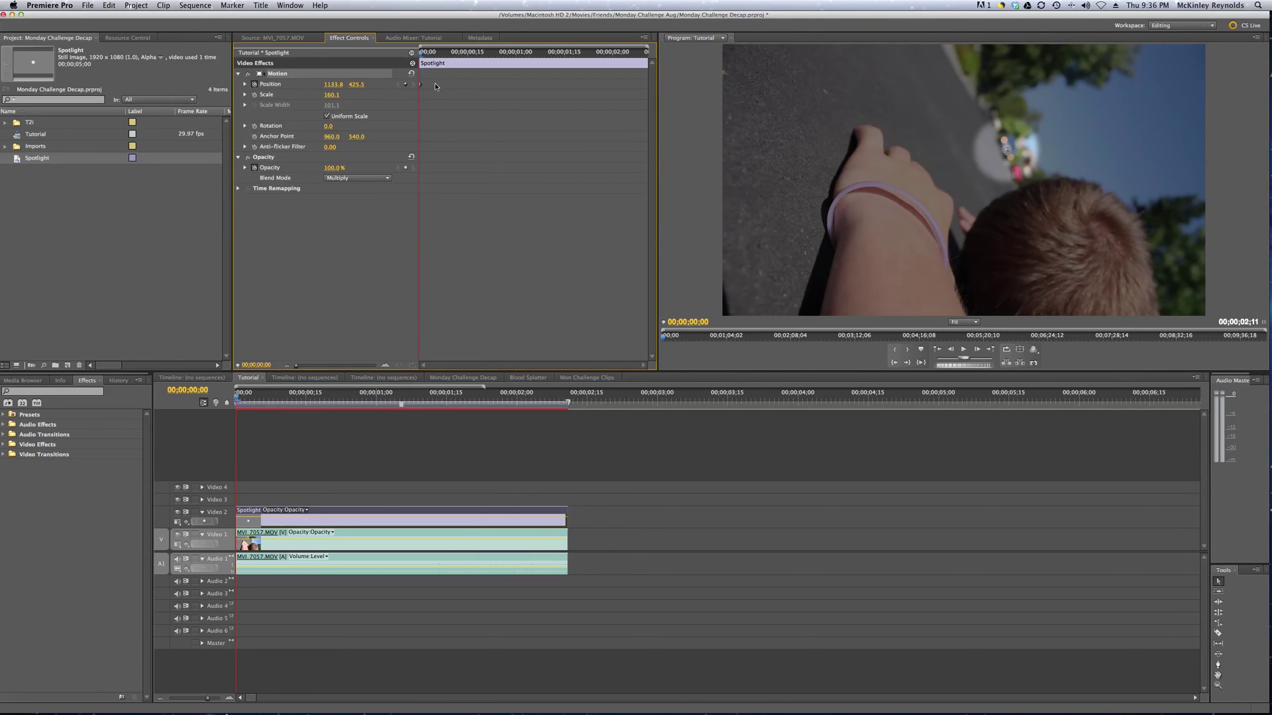
Later in the clip, move the spotlight onto the car at 1185.2, 524.2 and add a Position keyframe
left_click_drag(427, 58, 647, 73)
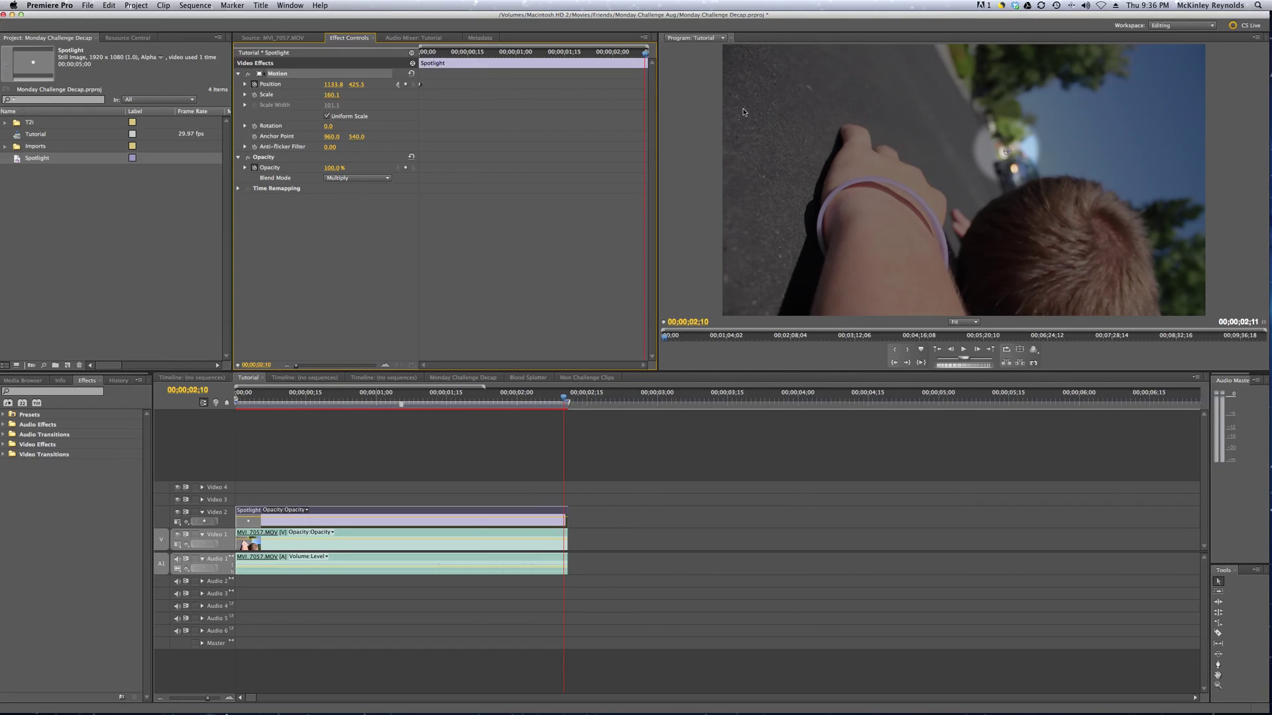
left_click(858, 120)
left_click_drag(857, 119, 869, 130)
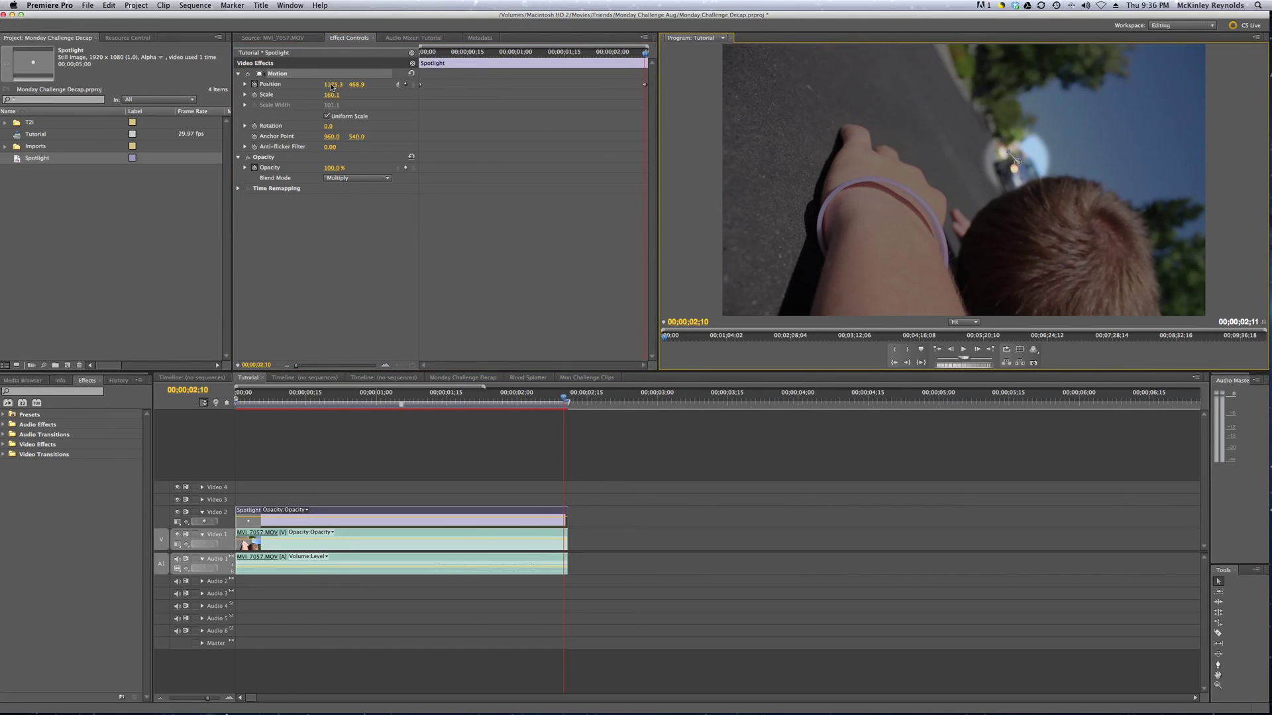
left_click_drag(333, 90, 354, 88)
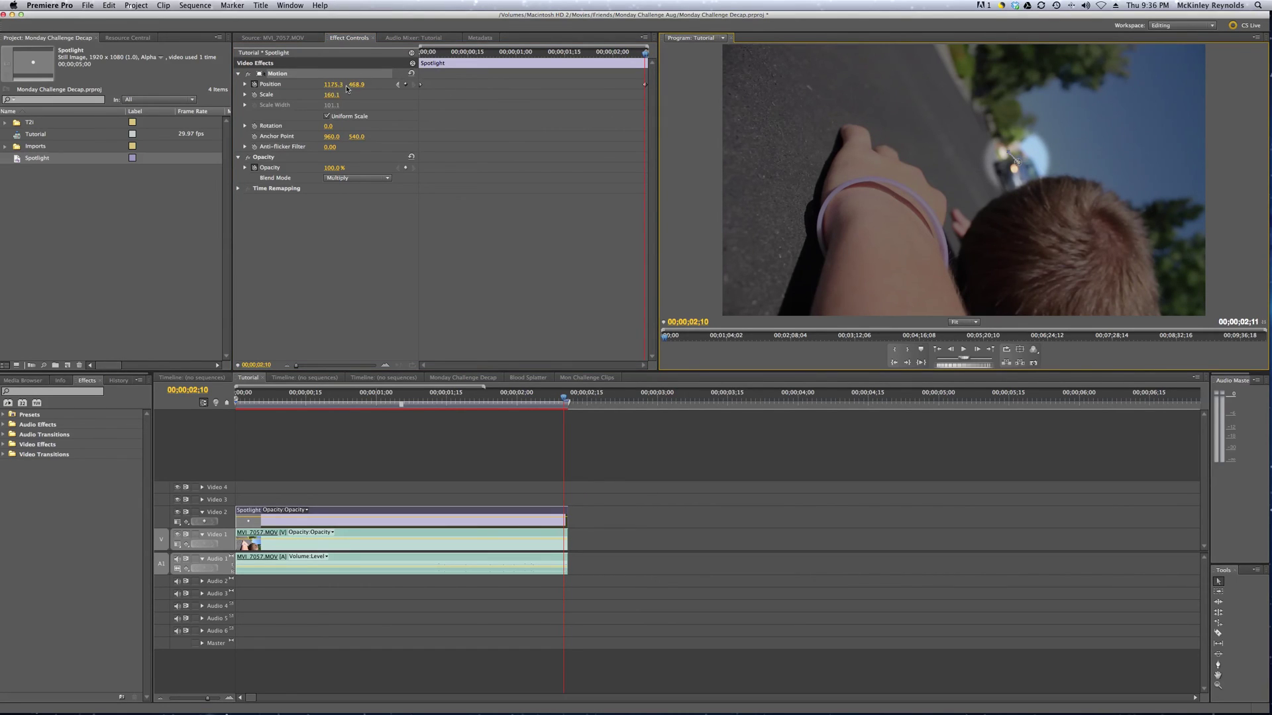
left_click(874, 182)
left_click_drag(875, 182, 879, 193)
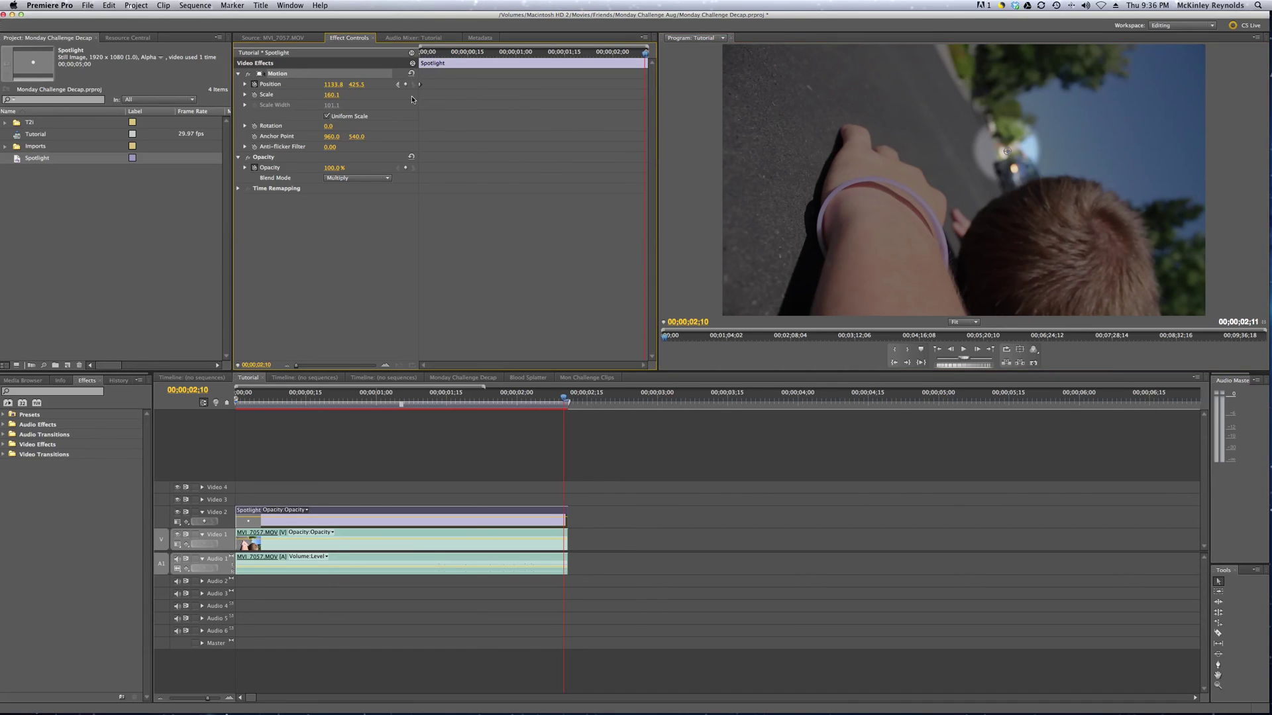
left_click(406, 85)
left_click_drag(939, 155, 951, 182)
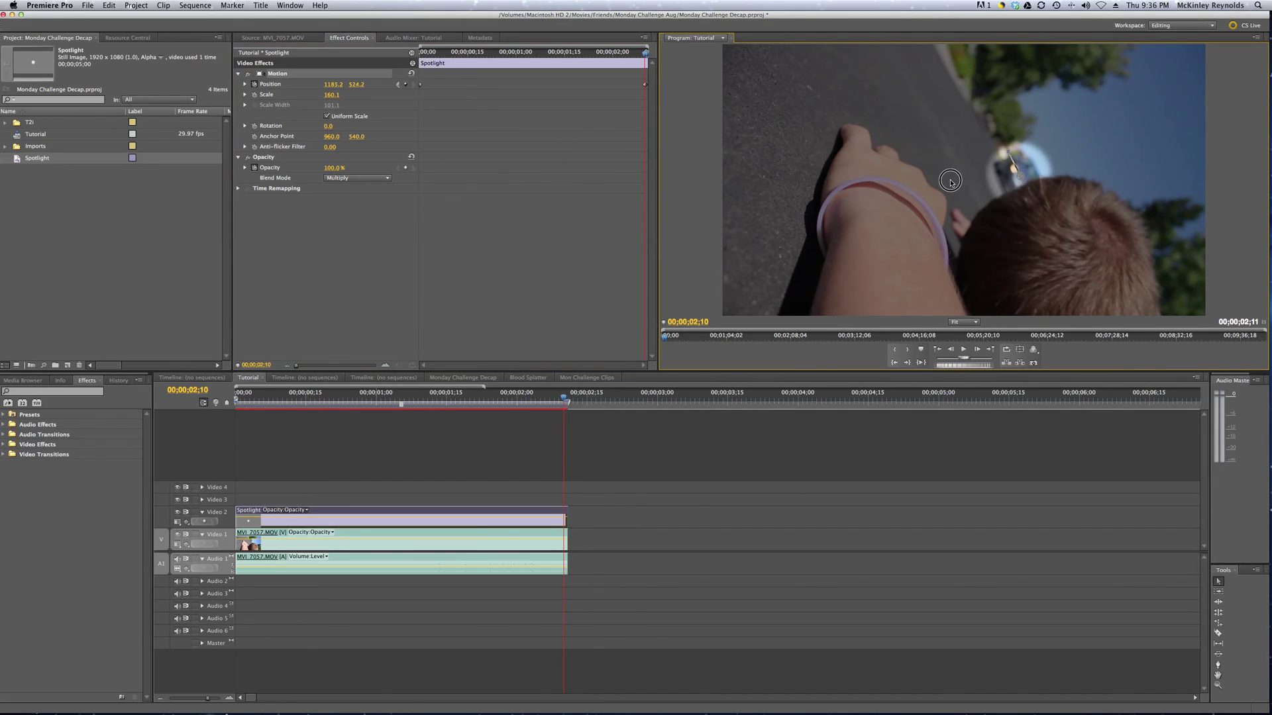
left_click(422, 57)
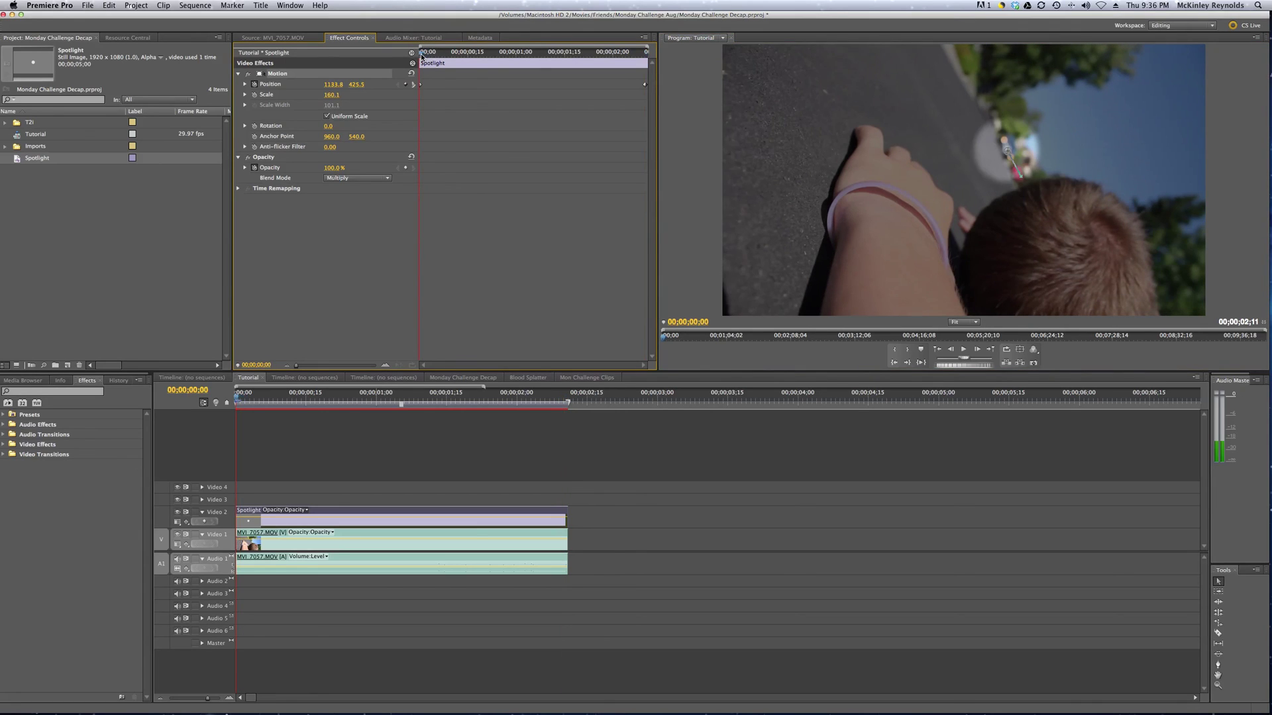
mouse_move(422, 57)
left_mouse_down()
mouse_move(654, 74)
mouse_move(417, 71)
left_mouse_up()
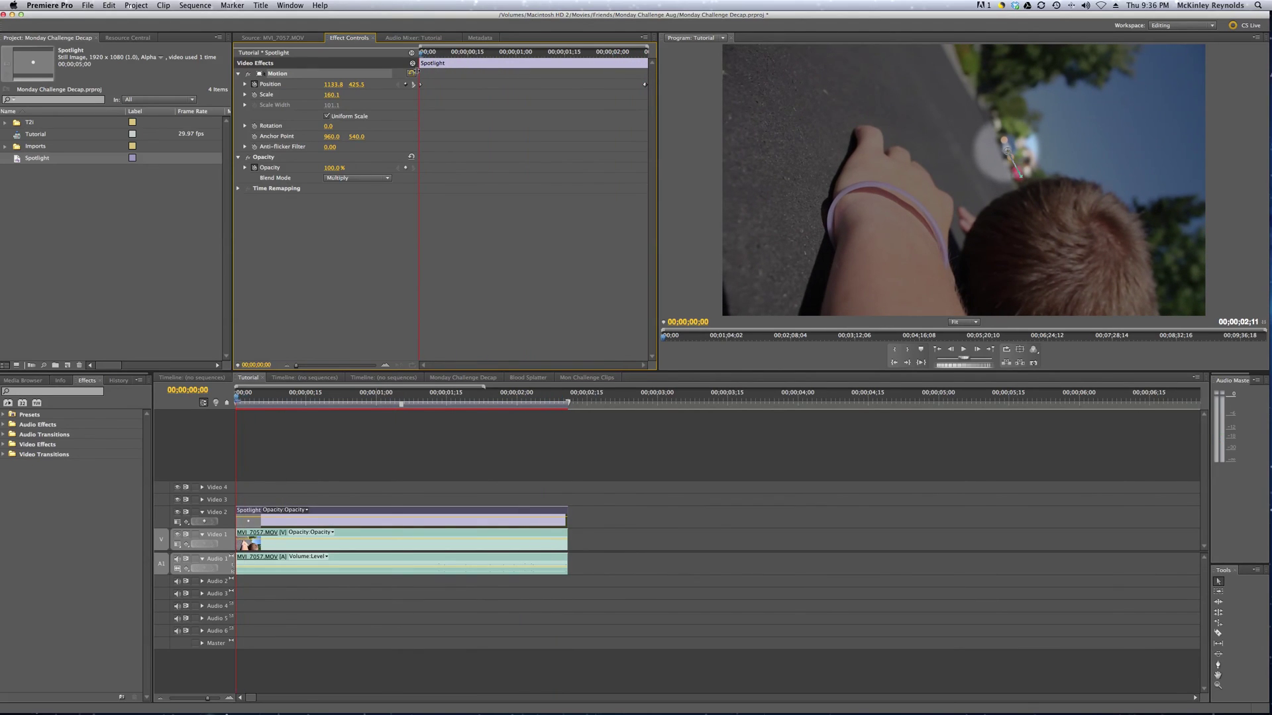